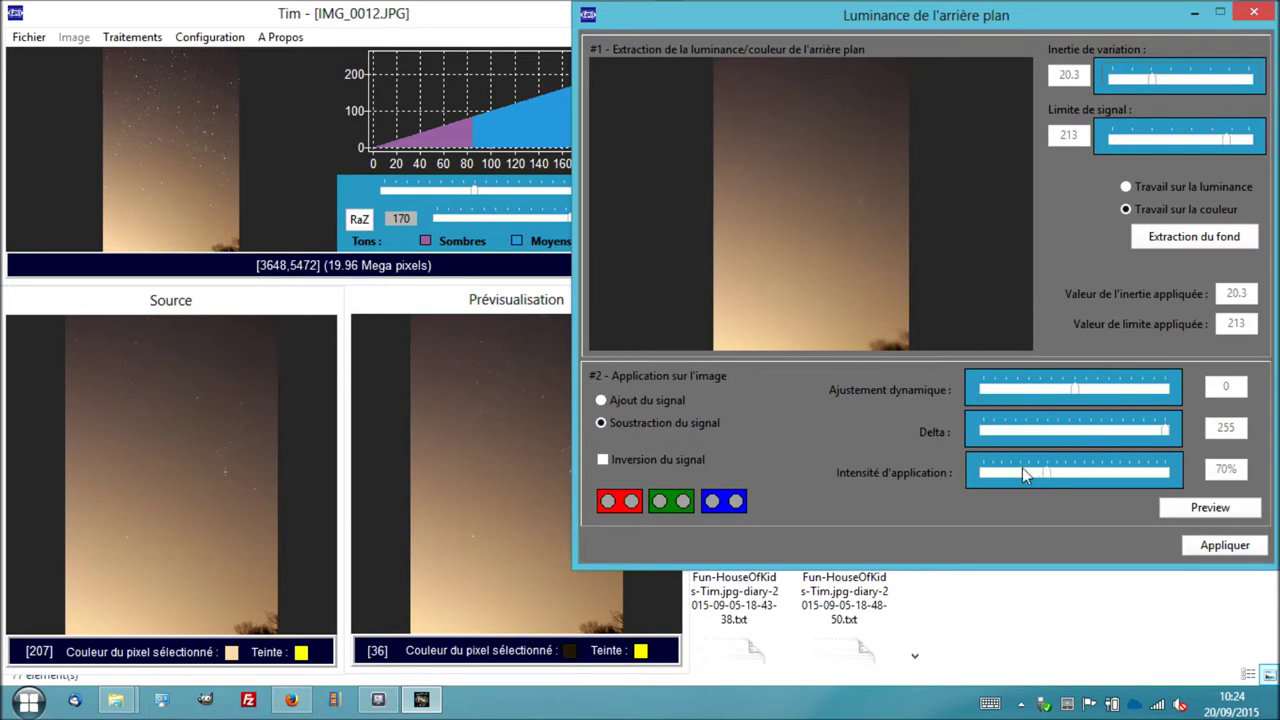
# Preview the background subtraction at 70% intensity and refine it with a dynamic adjustment of 104
pyautogui.click(1193, 510)
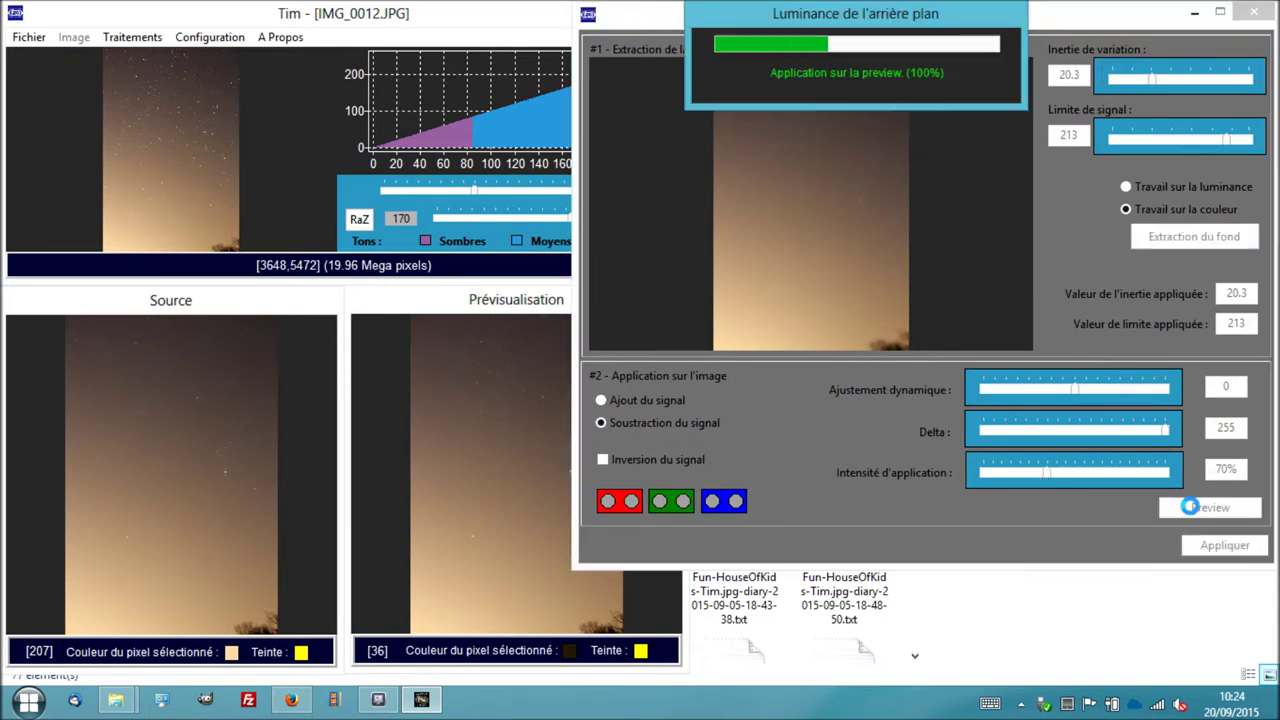
pyautogui.moveTo(517, 312)
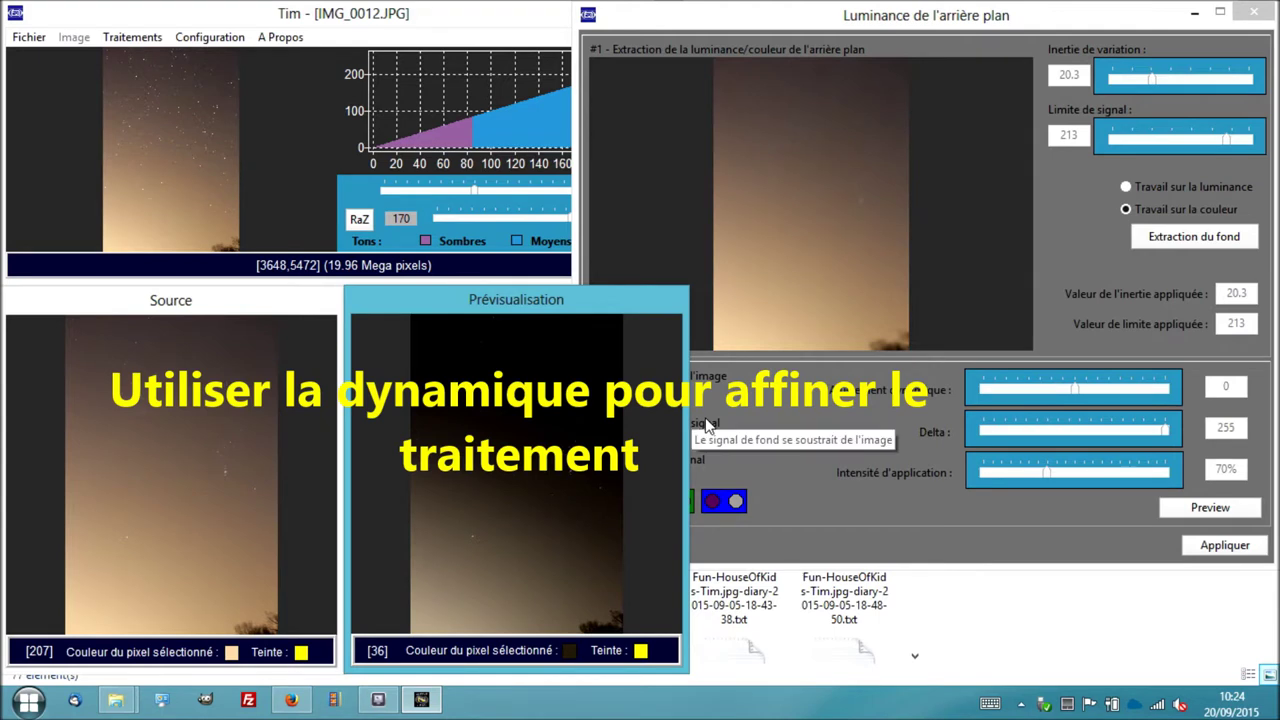
pyautogui.moveTo(1076, 391); pyautogui.dragTo(1087, 391)
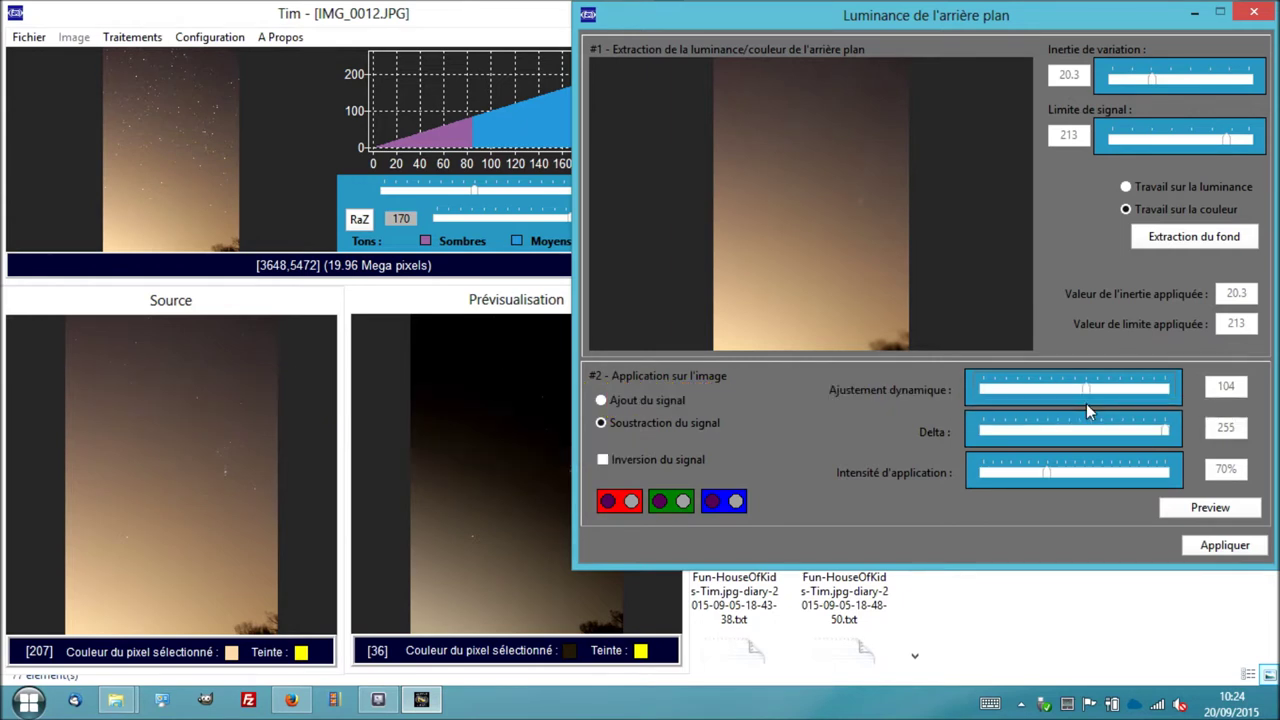
pyautogui.click(1170, 507)
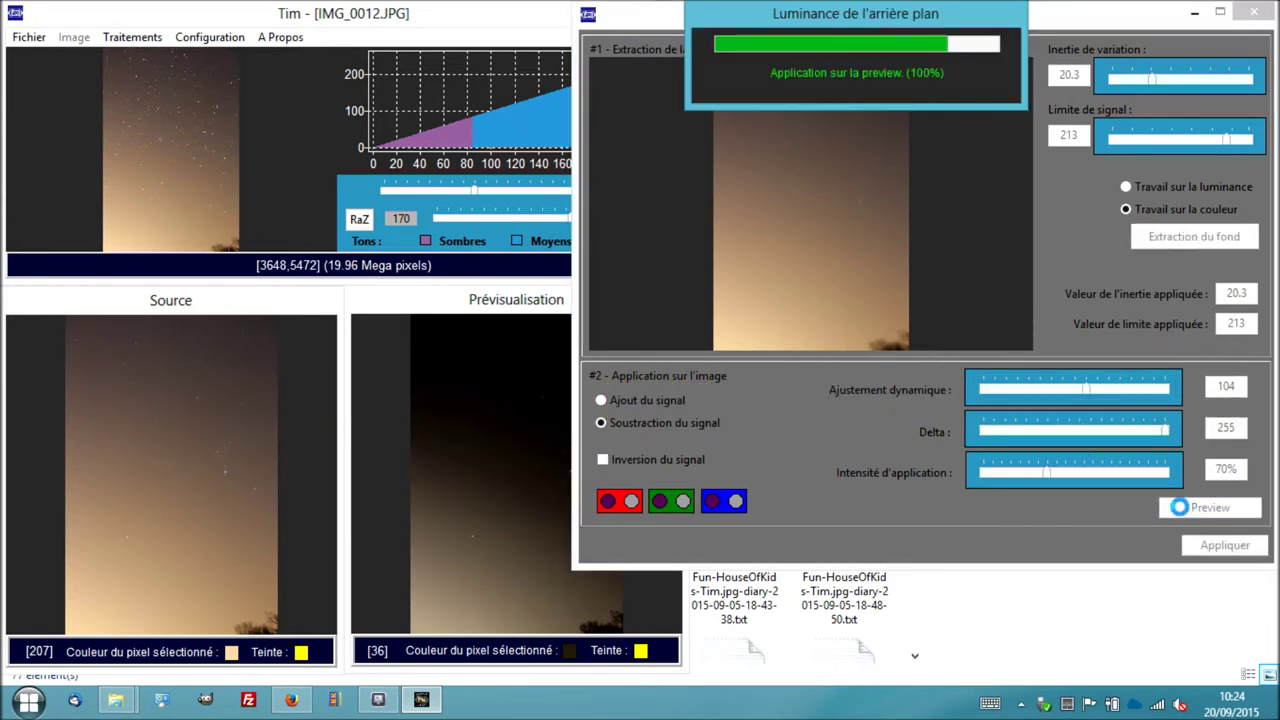
pyautogui.click(536, 318)
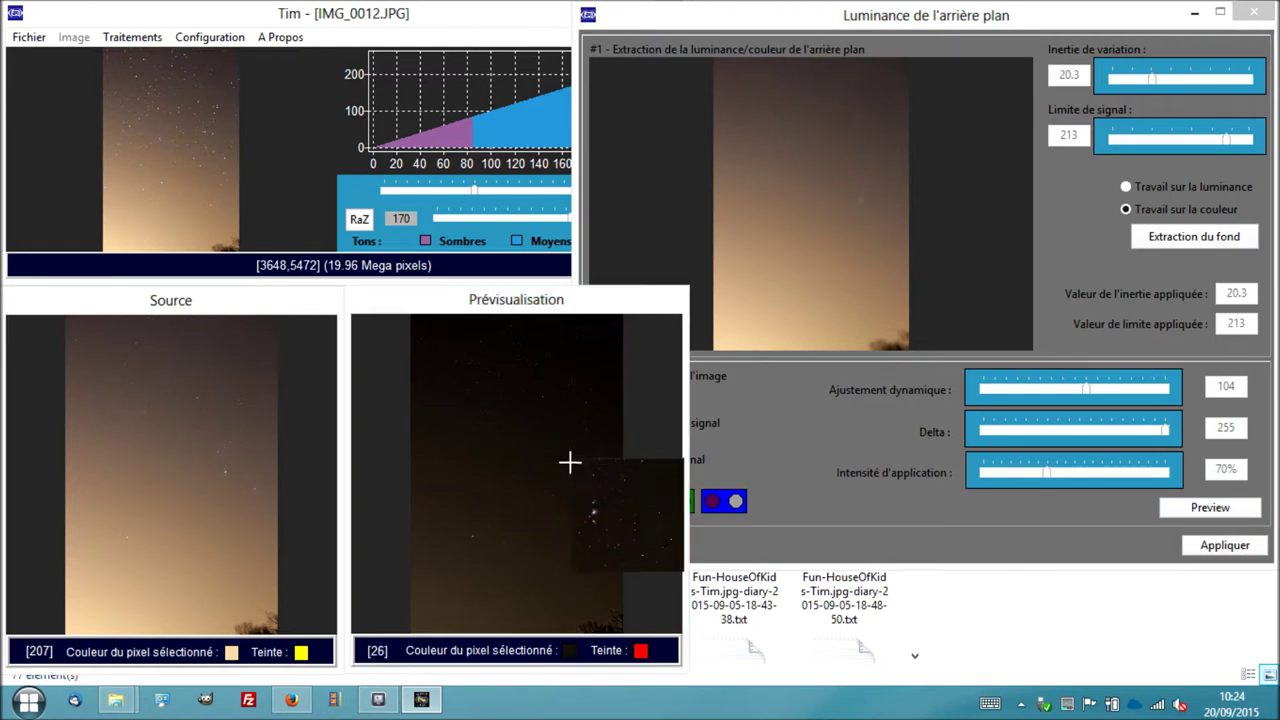
# Sample a bright star in the source image, set the delta to 205 and preview the subtraction
pyautogui.click(231, 478)
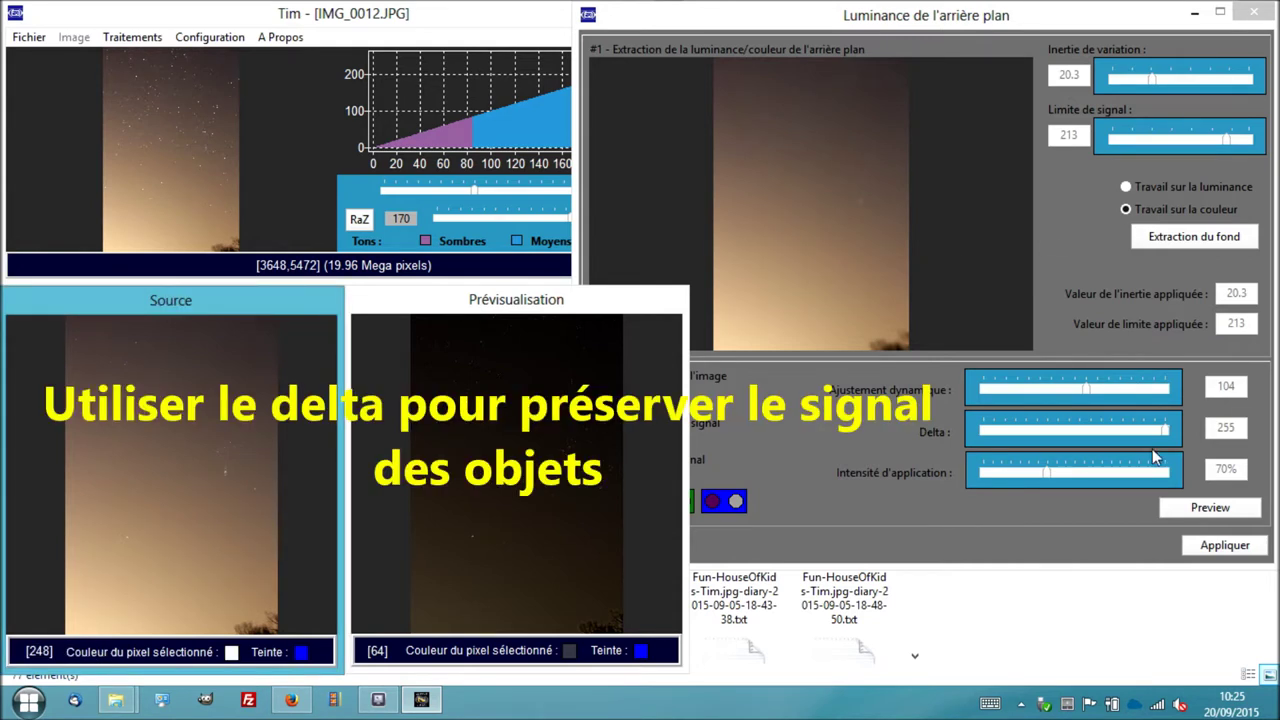
pyautogui.moveTo(1164, 440); pyautogui.dragTo(1128, 431)
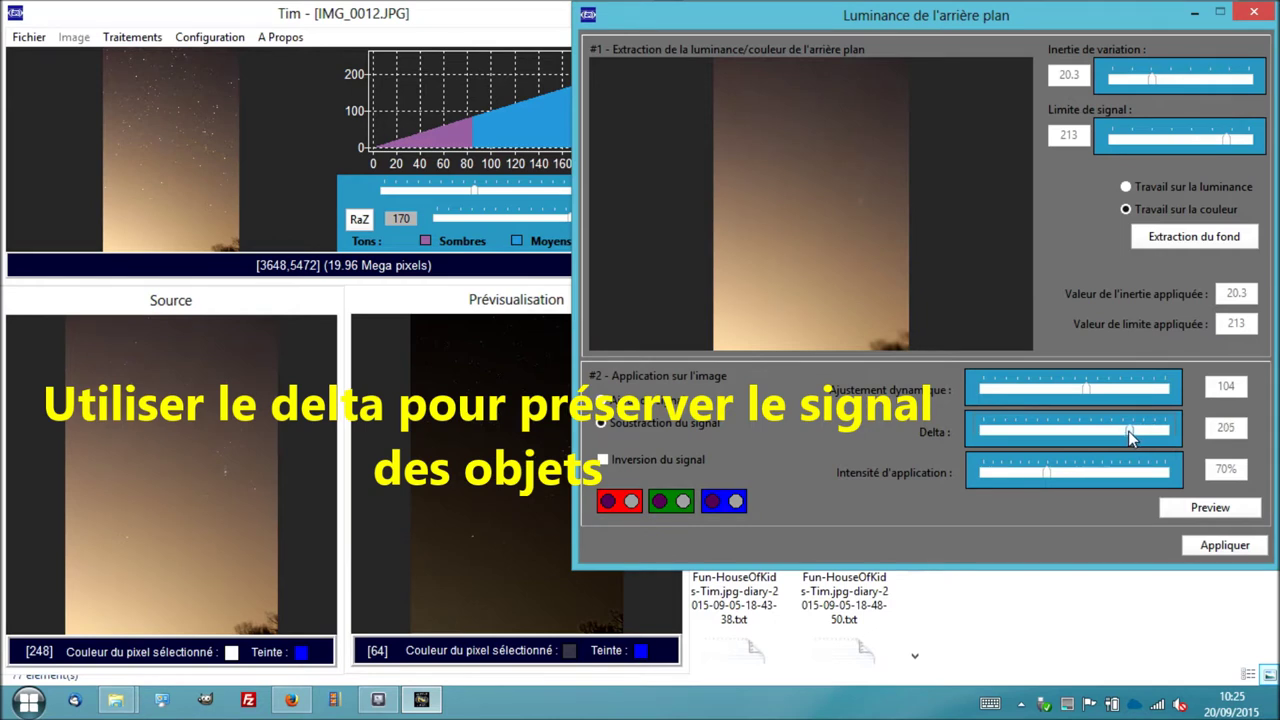
pyautogui.click(1187, 512)
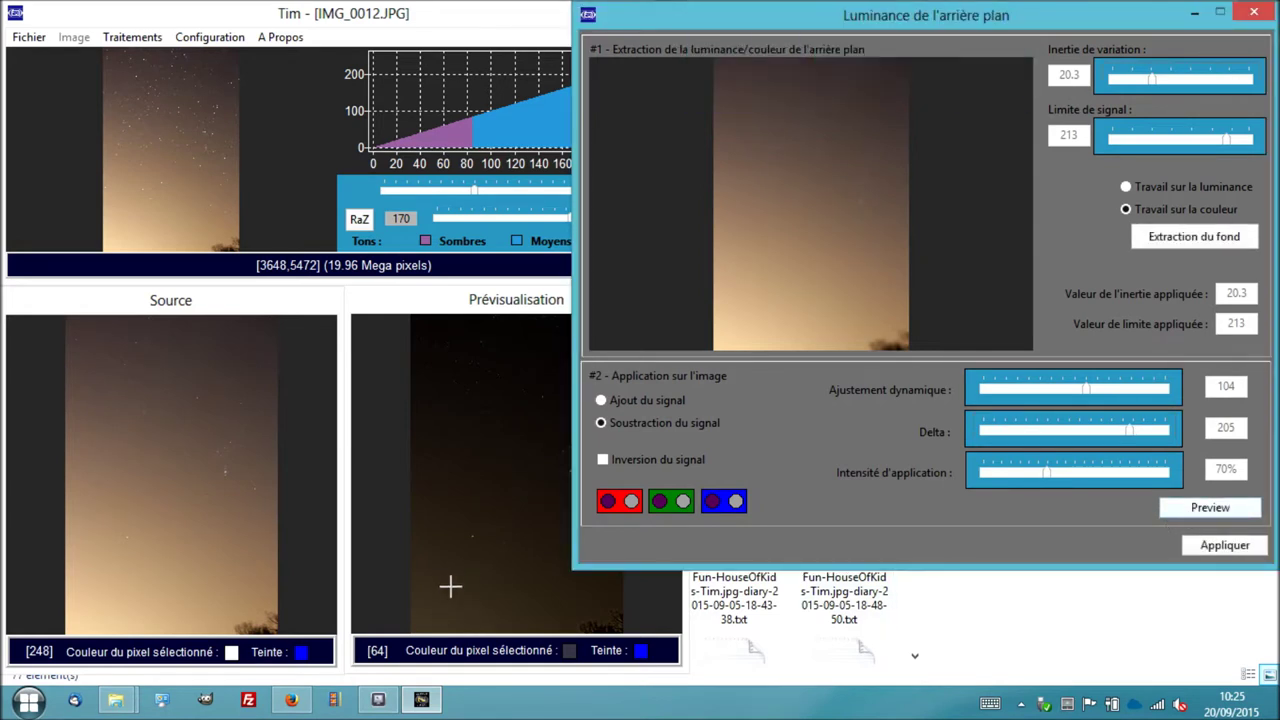
# Raise the application intensity to 74% and preview the gradient removal
pyautogui.click(1050, 474)
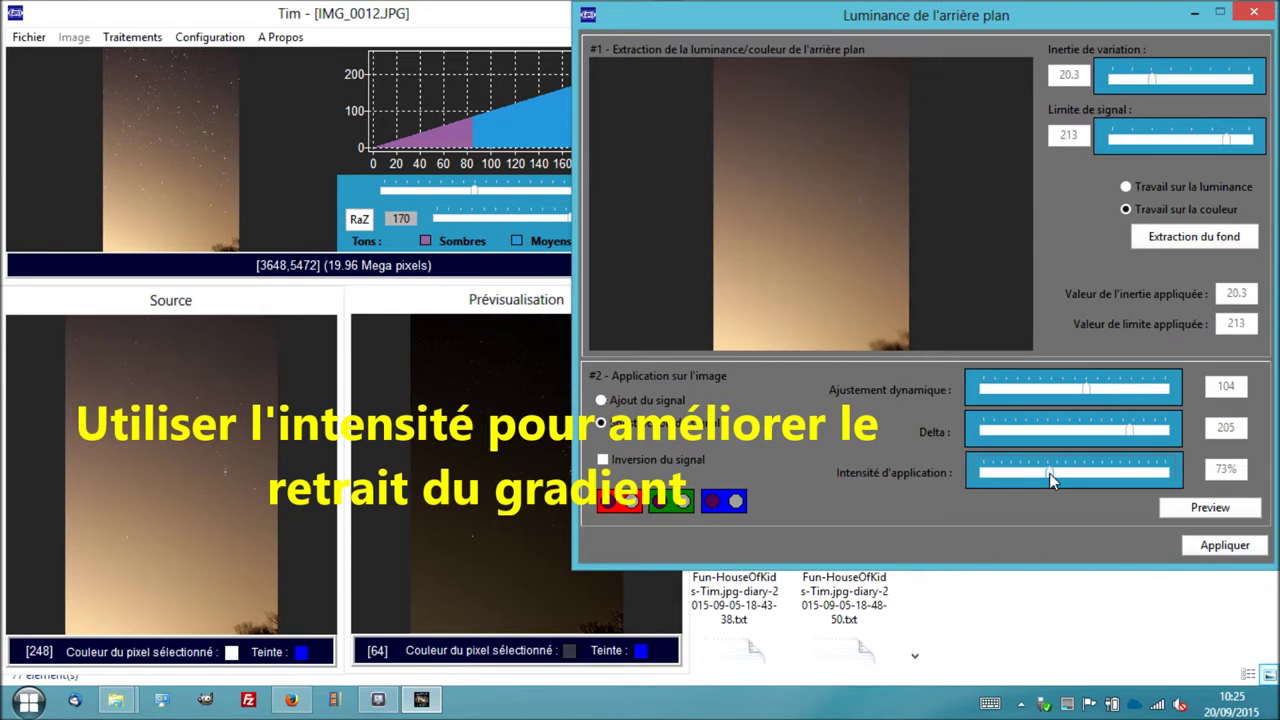
pyautogui.click(1187, 510)
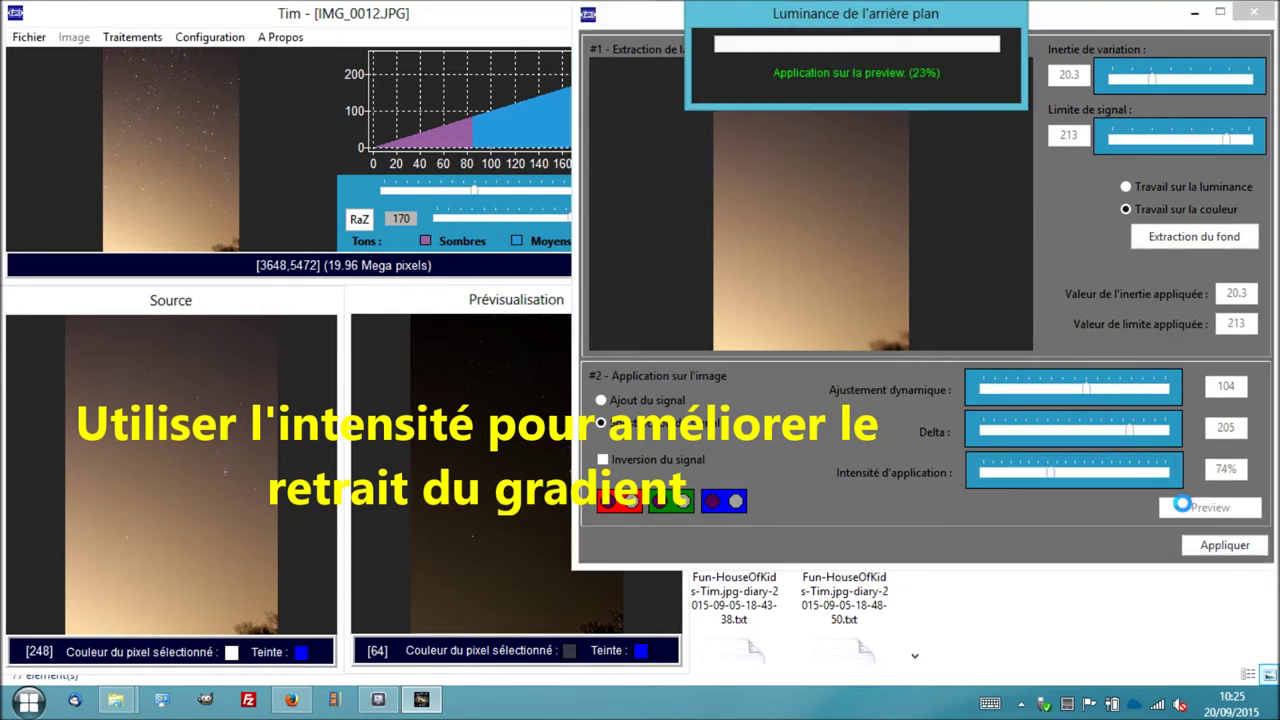
pyautogui.click(510, 308)
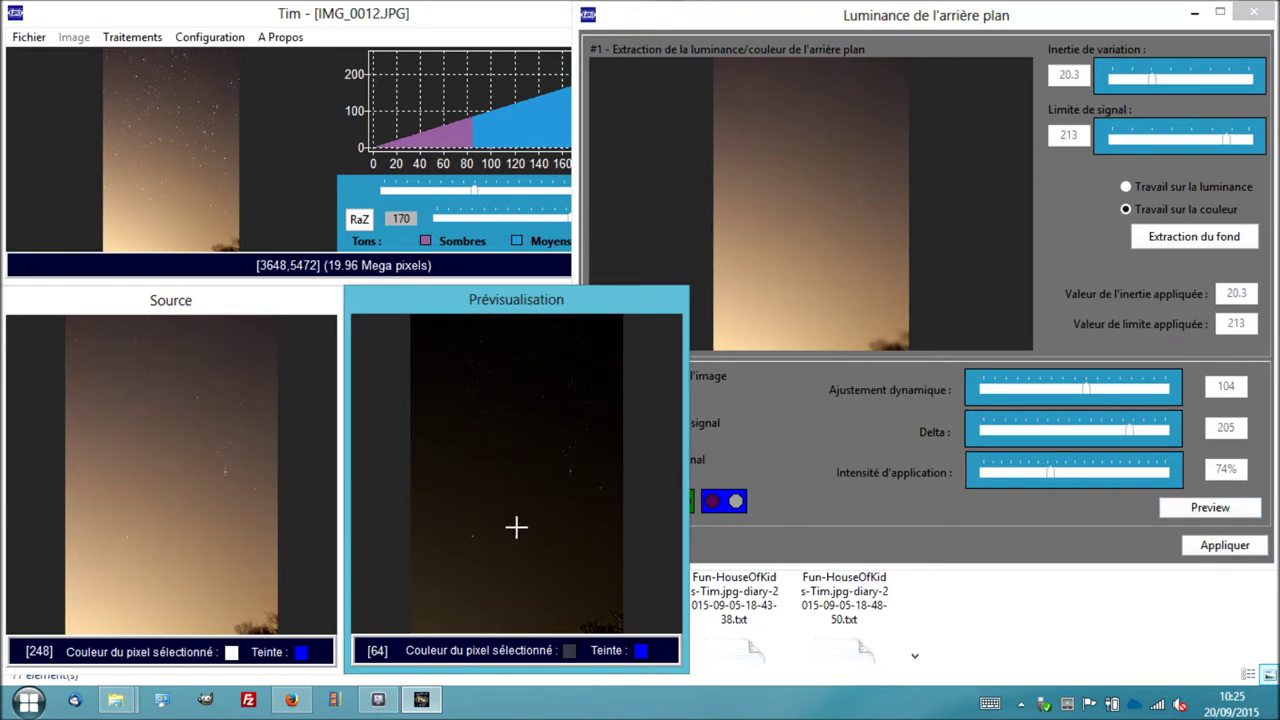
# Apply the background subtraction to the full image, inspect the processed stars and validate the result
pyautogui.click(1203, 553)
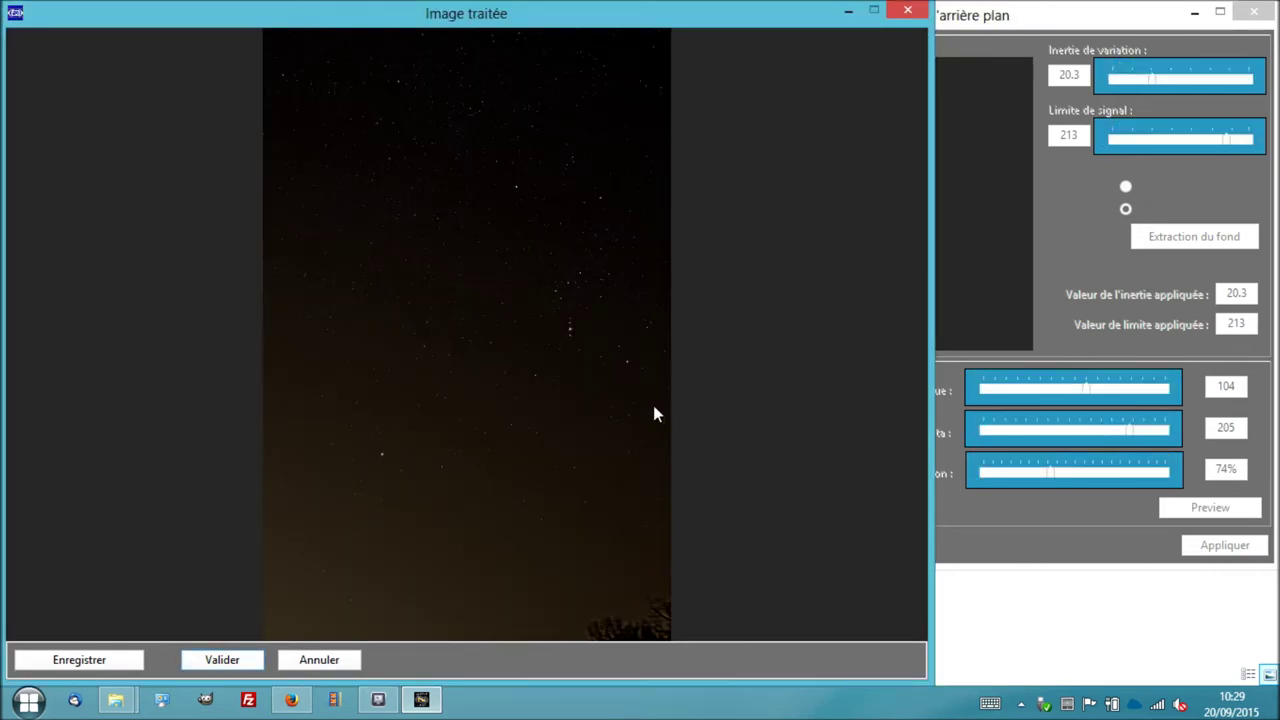
pyautogui.moveTo(582, 358); pyautogui.dragTo(558, 290)
pyautogui.click(228, 659)
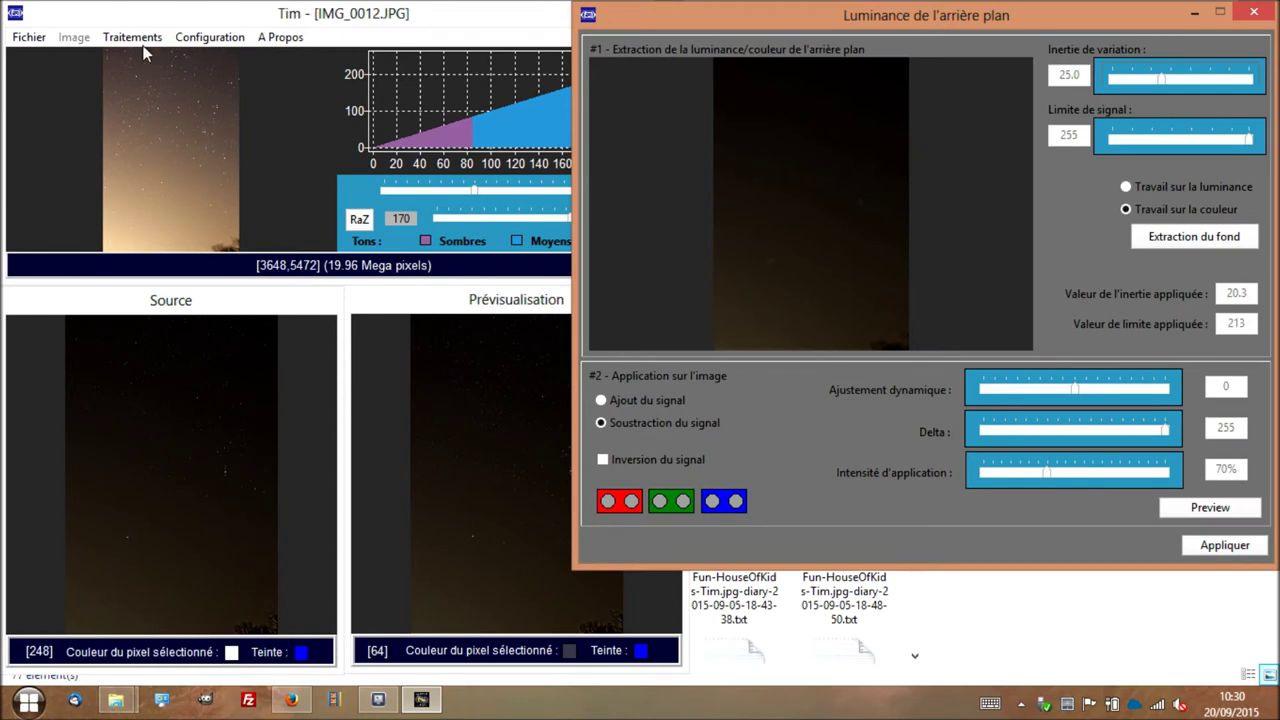
# Open the convolution filters, centre the preview on the Orion nebula and select the Douce sharpness (Netteté) filter
pyautogui.click(141, 38)
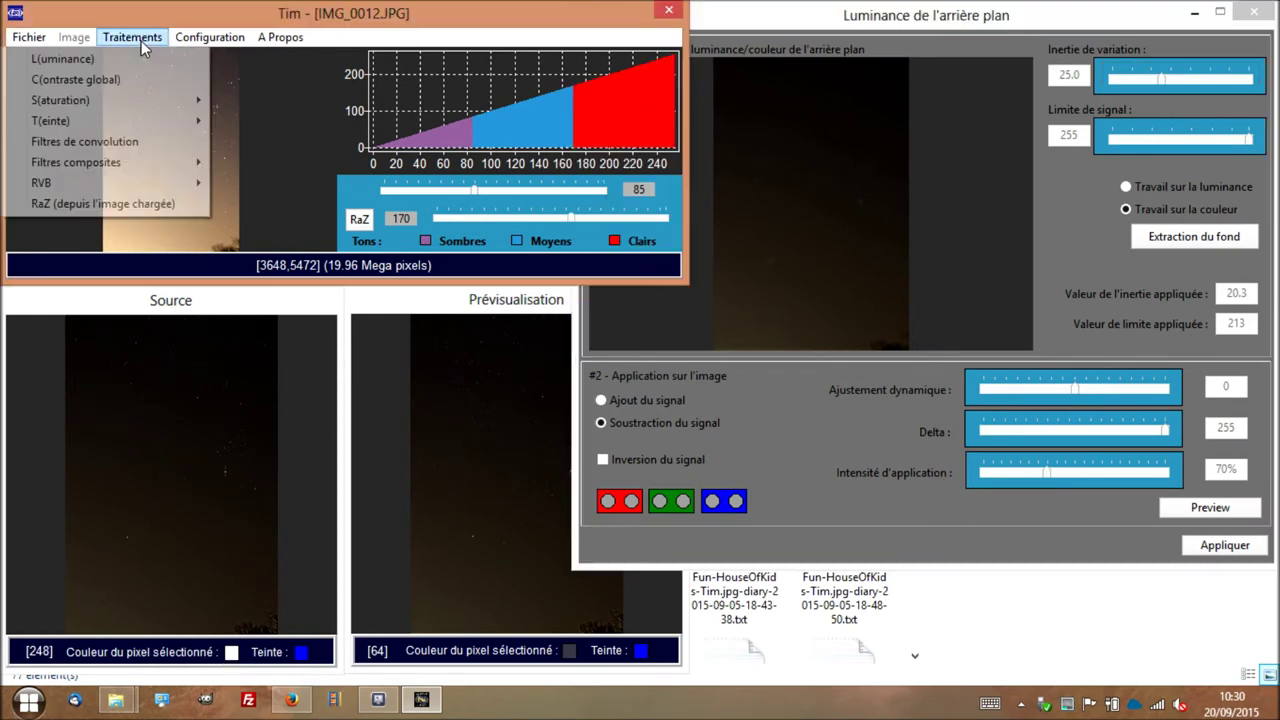
pyautogui.click(151, 142)
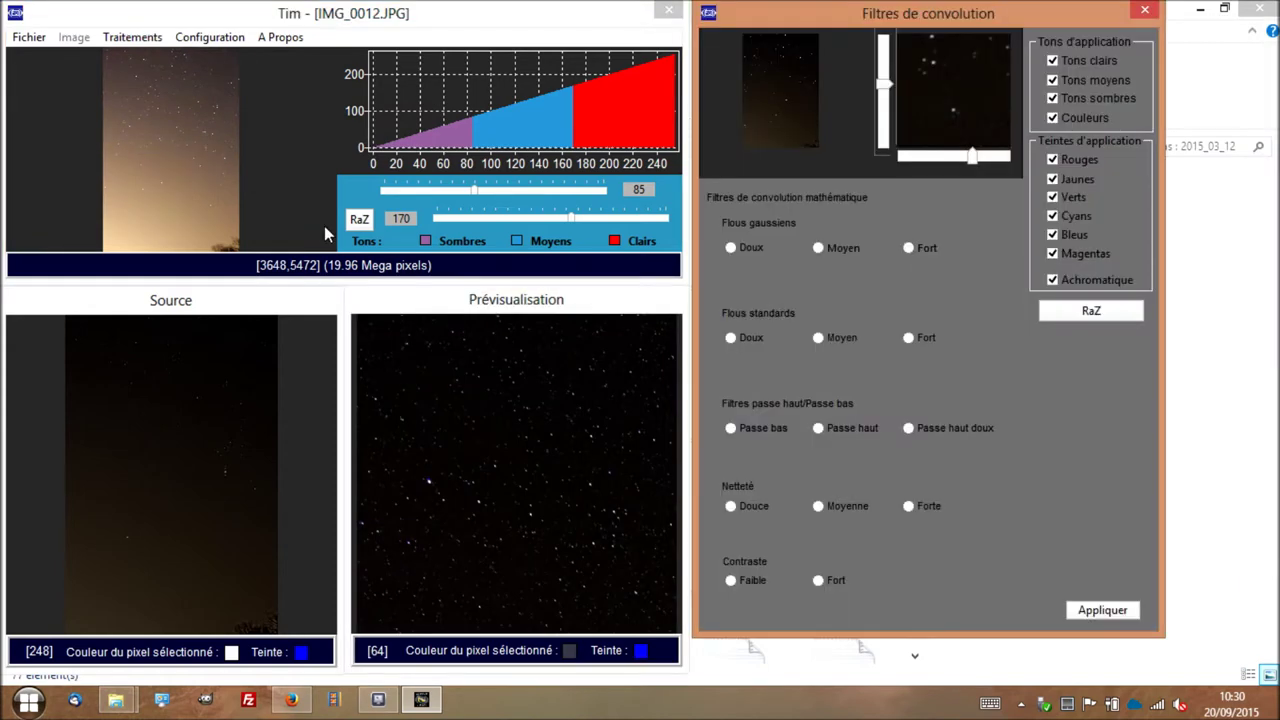
pyautogui.click(797, 94)
pyautogui.click(804, 96)
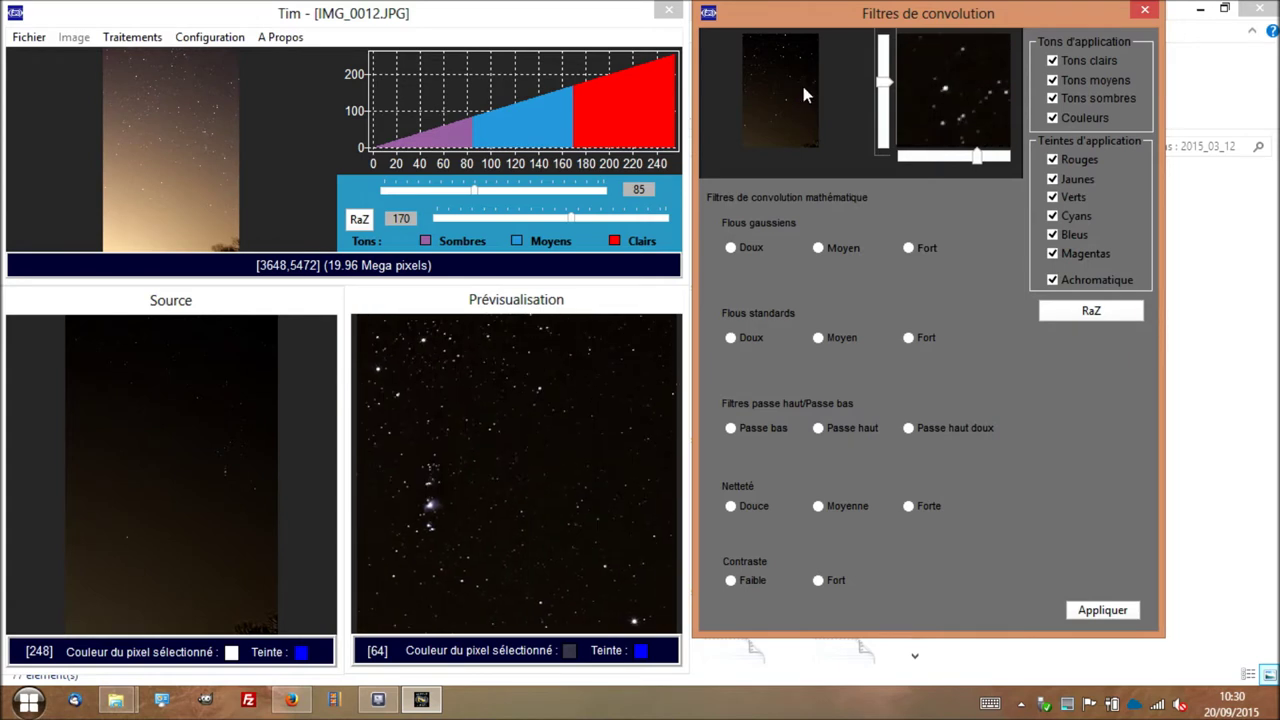
pyautogui.click(731, 507)
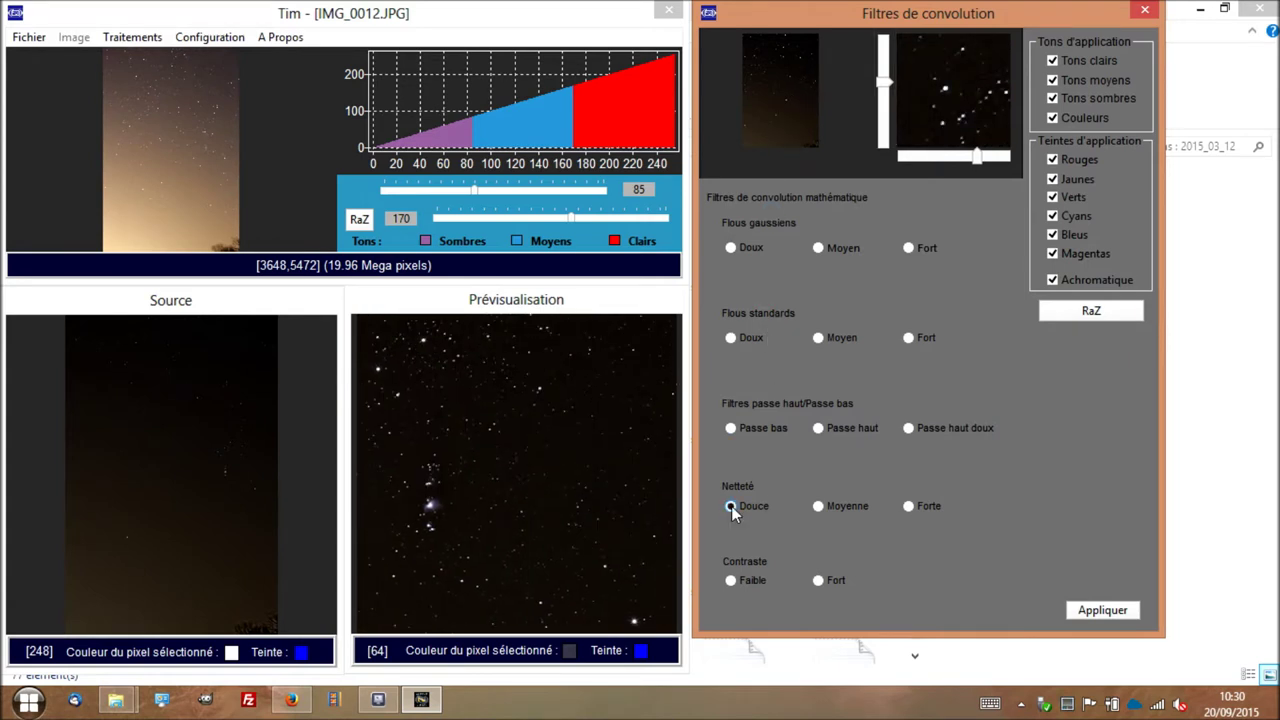
# Examine the effect of the soft sharpness on the nebula, the upper star field and the bright star lower in the sky
pyautogui.click(469, 529)
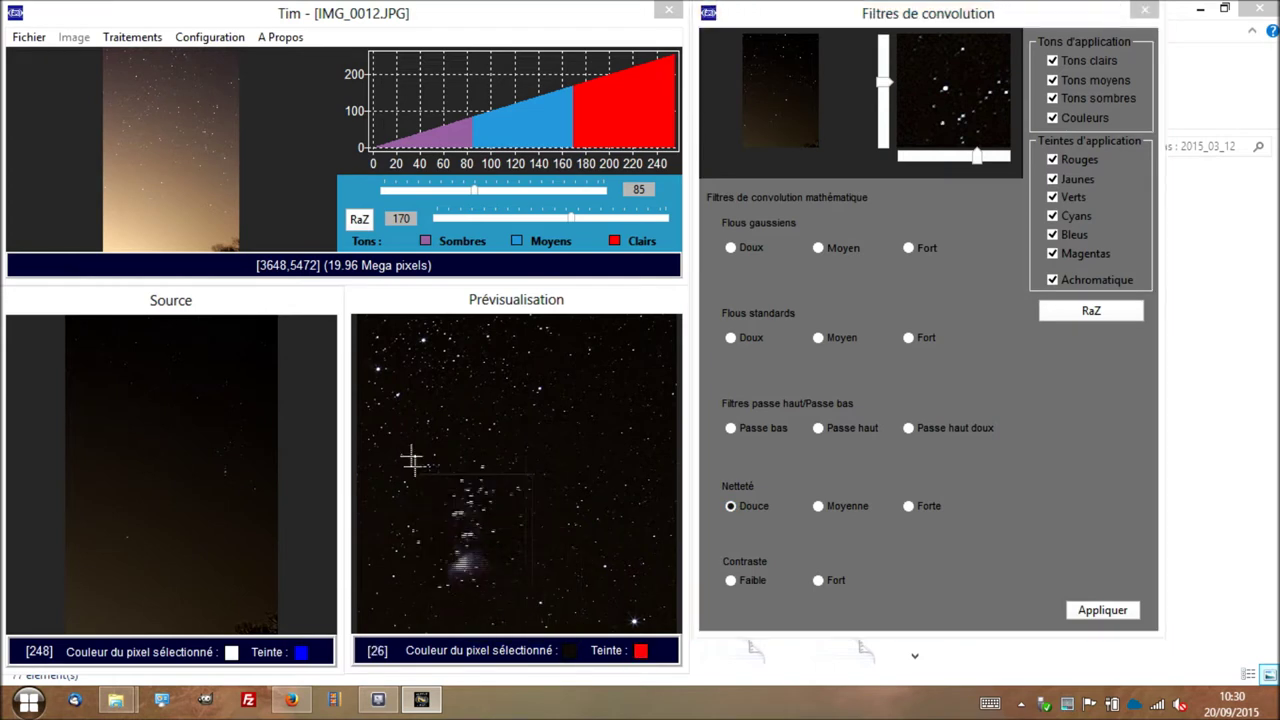
pyautogui.click(369, 360)
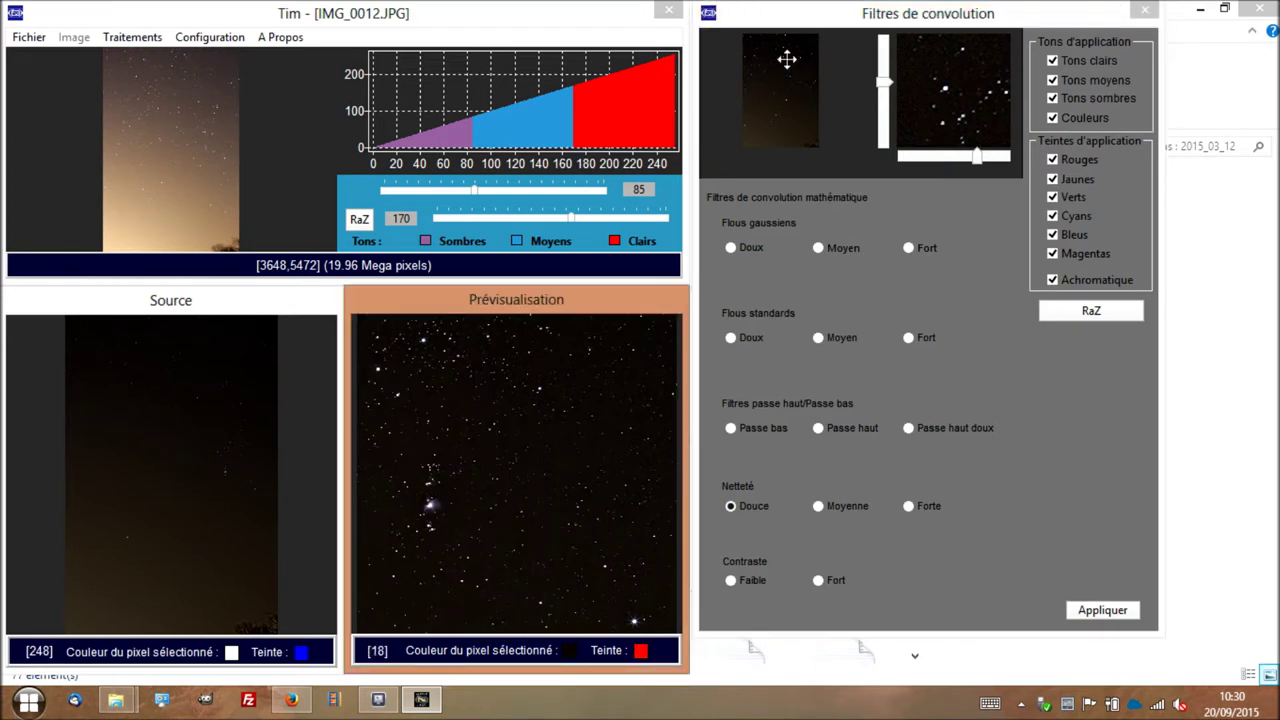
pyautogui.click(787, 59)
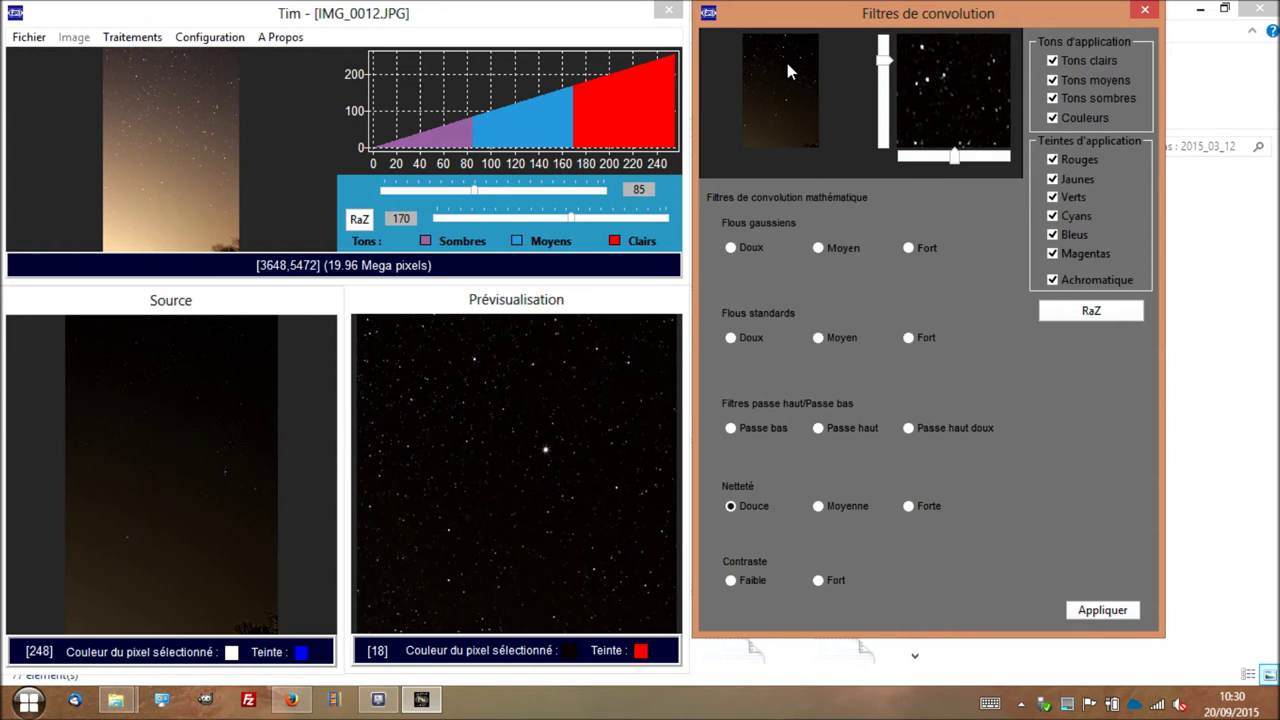
pyautogui.click(514, 451)
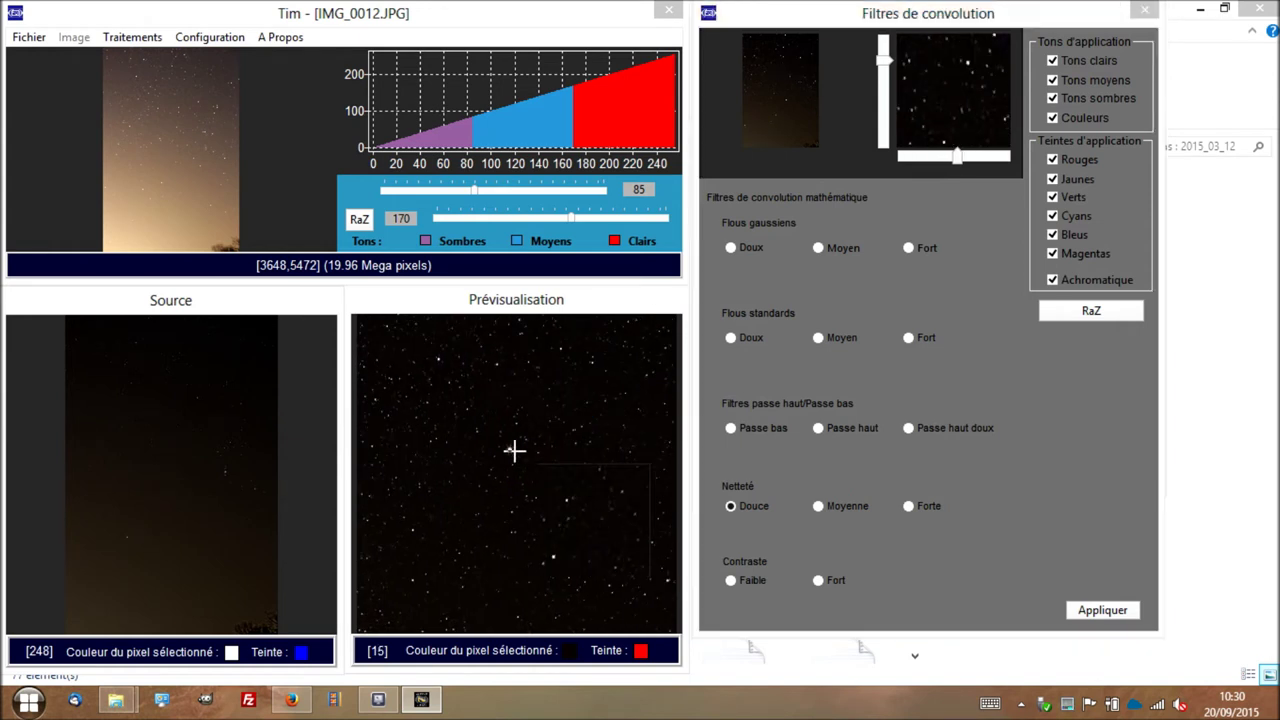
pyautogui.click(505, 446)
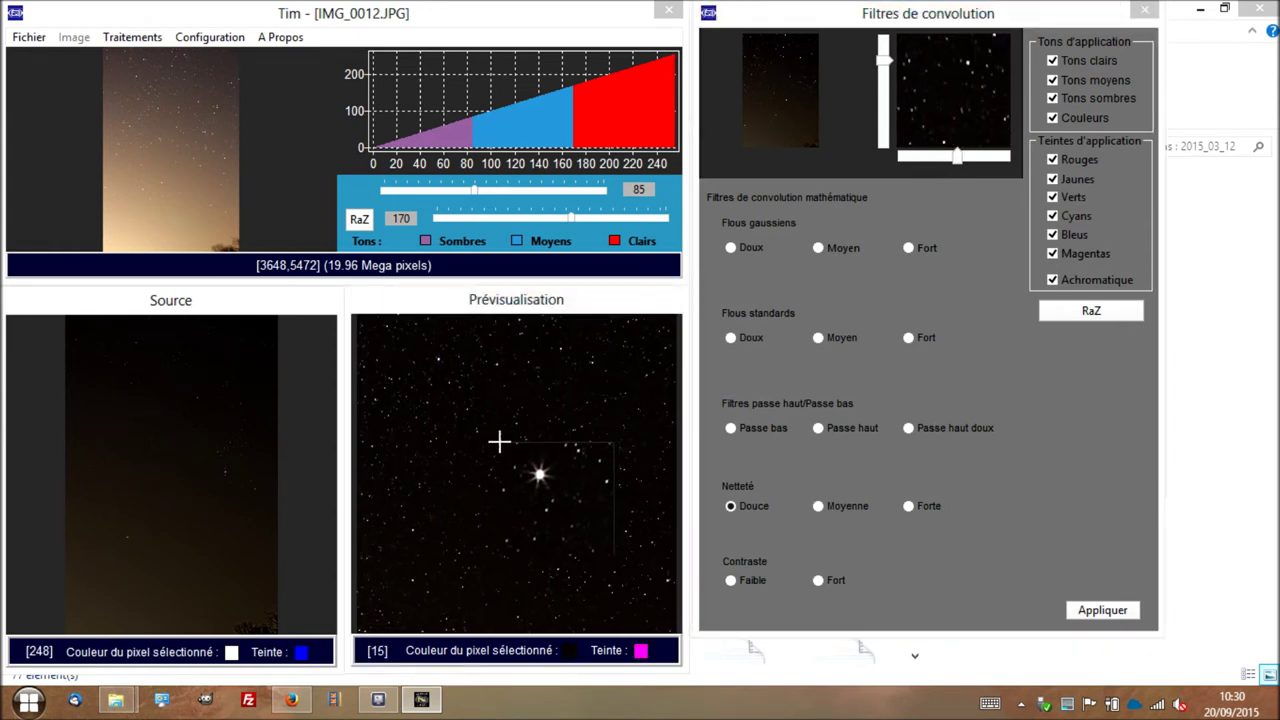
pyautogui.click(496, 437)
pyautogui.click(778, 97)
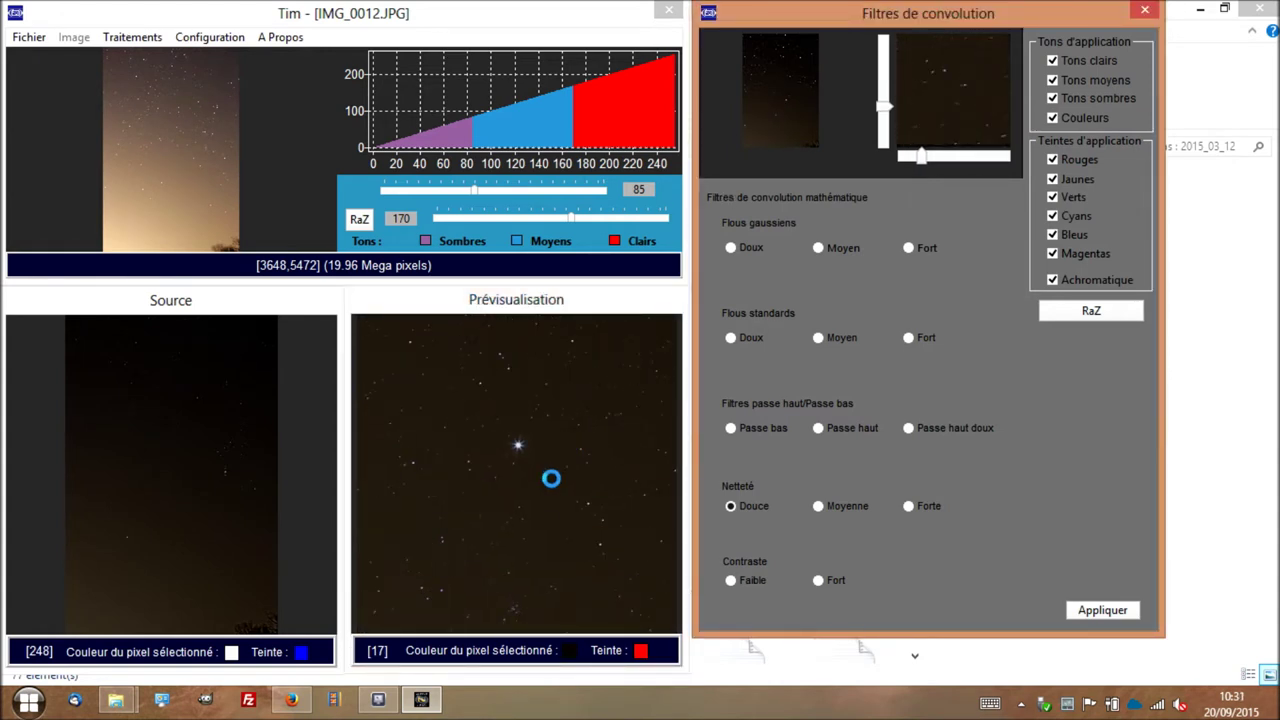
pyautogui.click(530, 467)
pyautogui.click(507, 439)
pyautogui.click(499, 615)
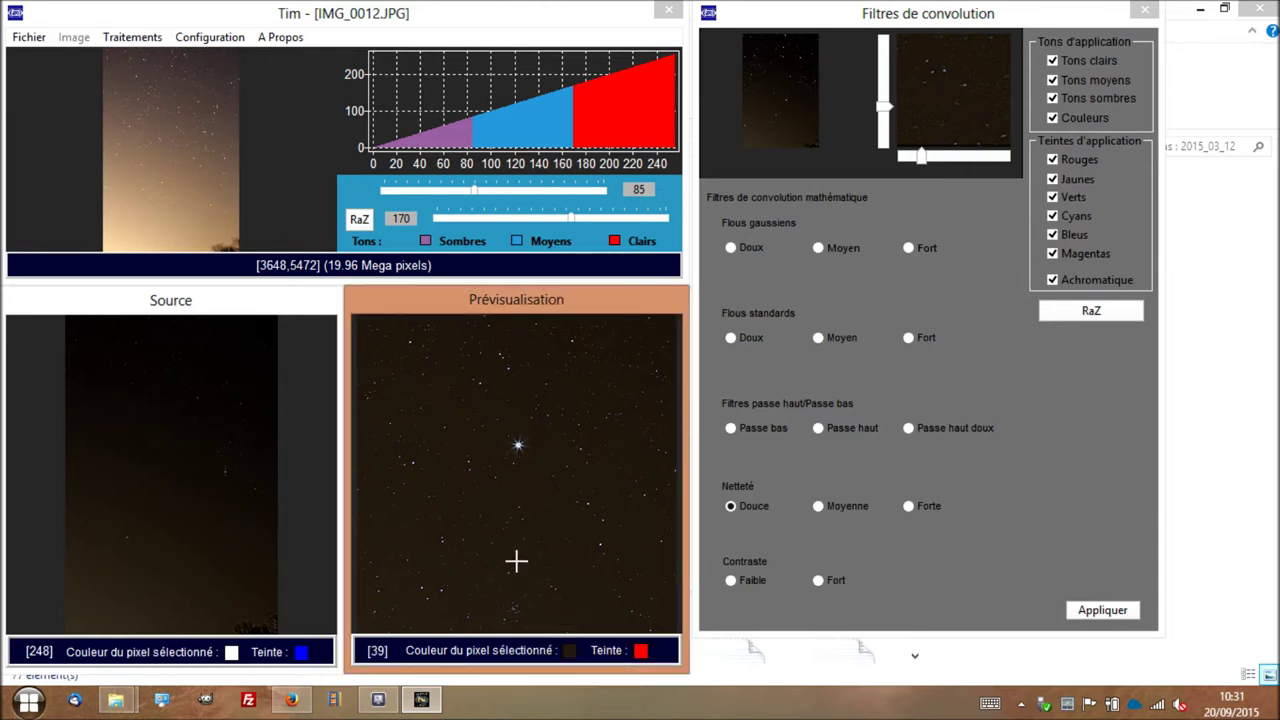
# Apply the Douce sharpness filter to the full image, inspect the nebula area and validate the result
pyautogui.click(1090, 610)
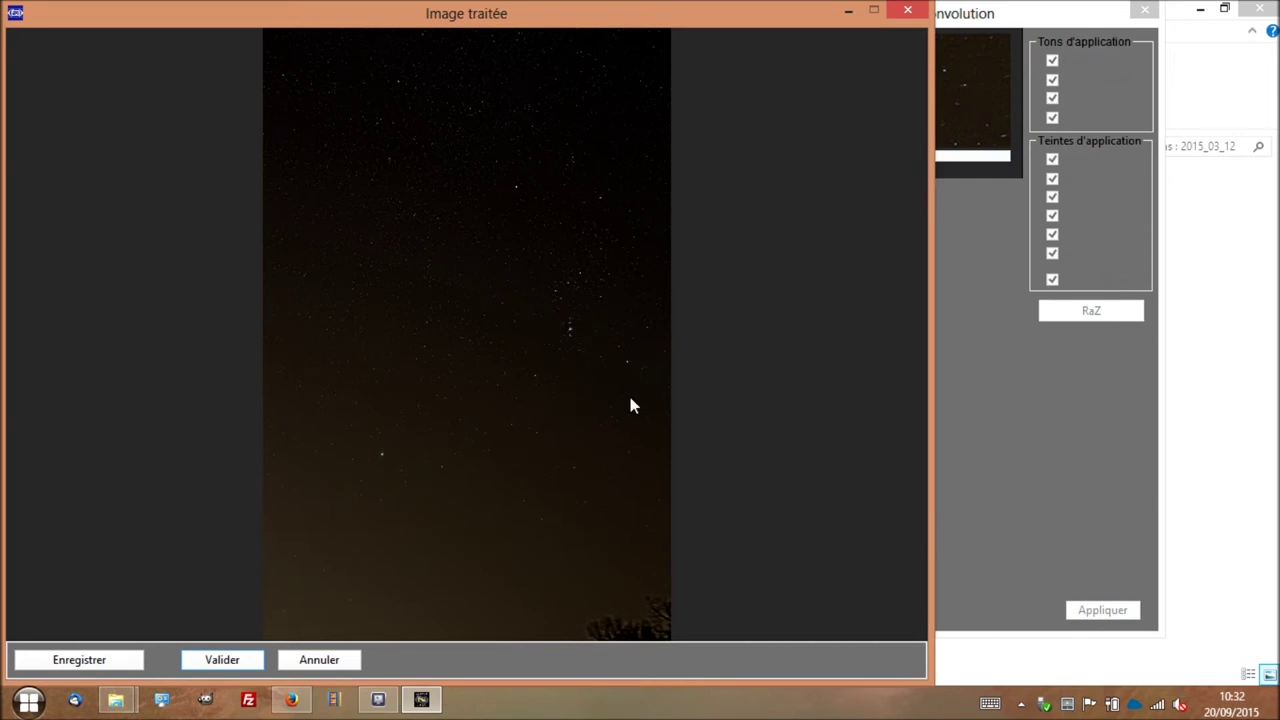
pyautogui.click(565, 334)
pyautogui.click(572, 334)
pyautogui.click(230, 656)
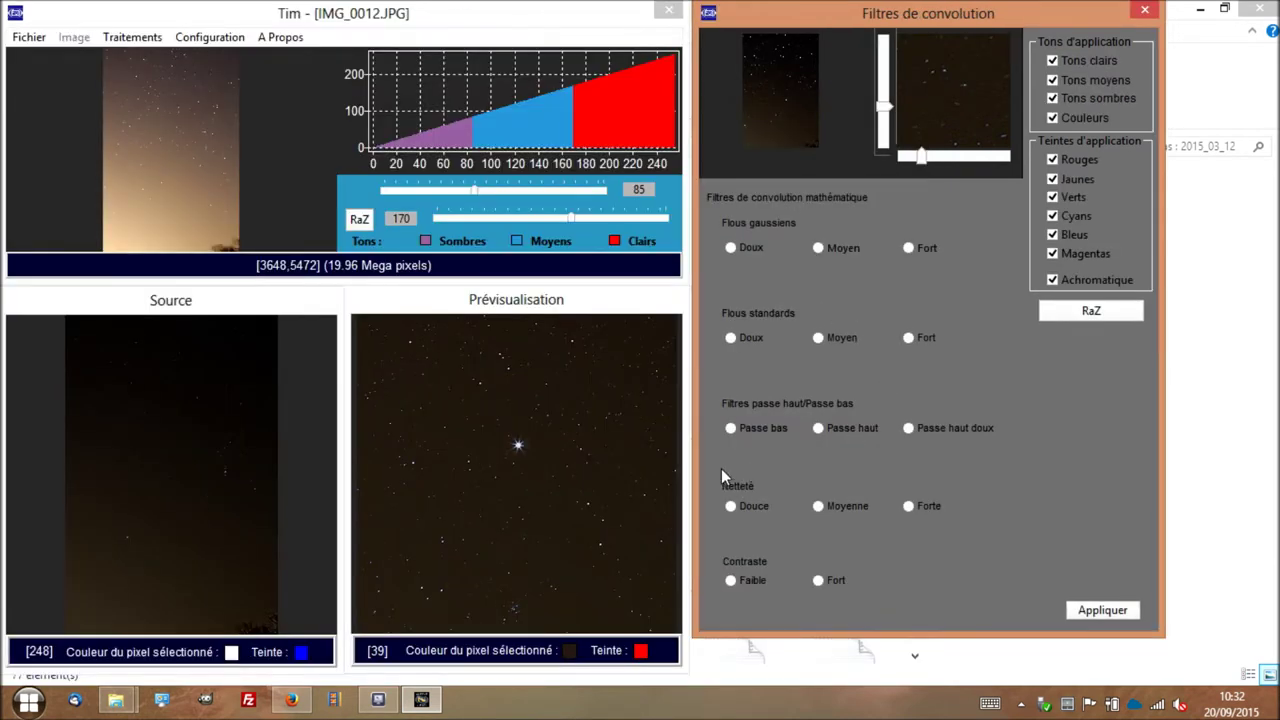
# Select the Passe bas filter, check the bright star and move the preview to the Orion nebula
pyautogui.click(731, 429)
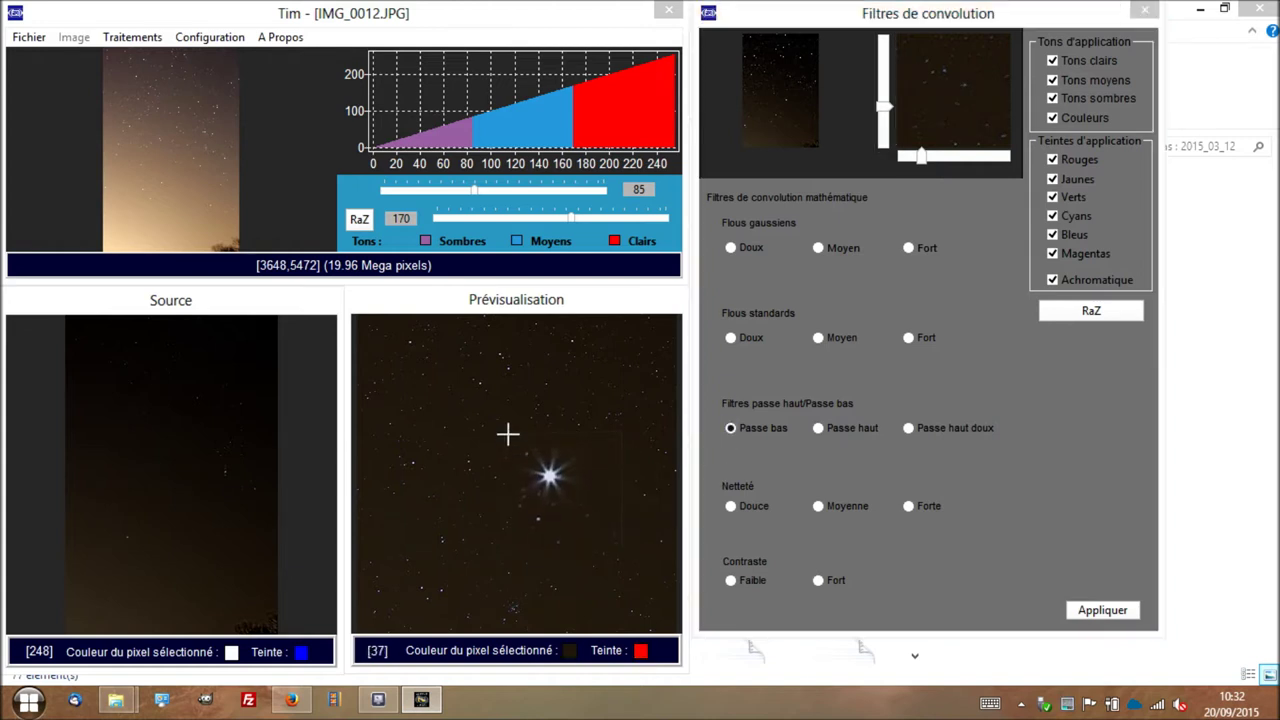
pyautogui.click(509, 432)
pyautogui.click(797, 97)
pyautogui.click(798, 96)
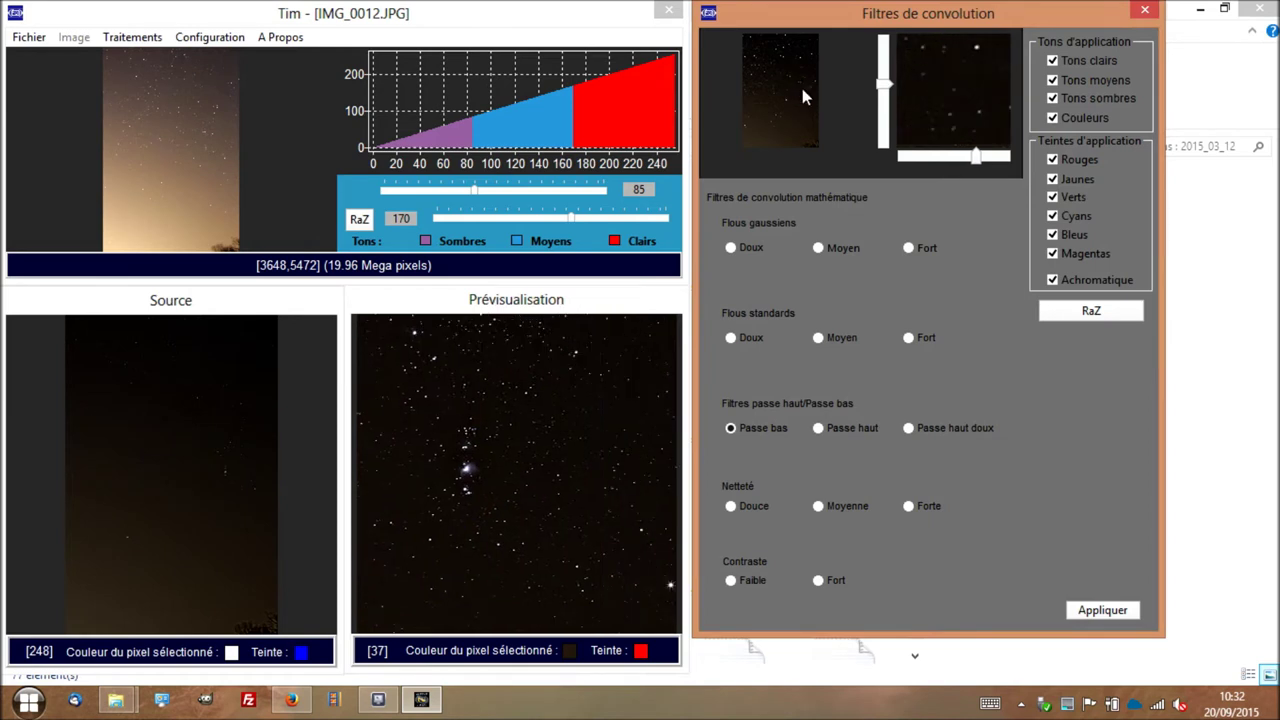
# Examine the low-pass result around the Orion nebula and its neighbouring stars at magnified scale
pyautogui.click(467, 494)
pyautogui.moveTo(469, 497); pyautogui.dragTo(434, 441)
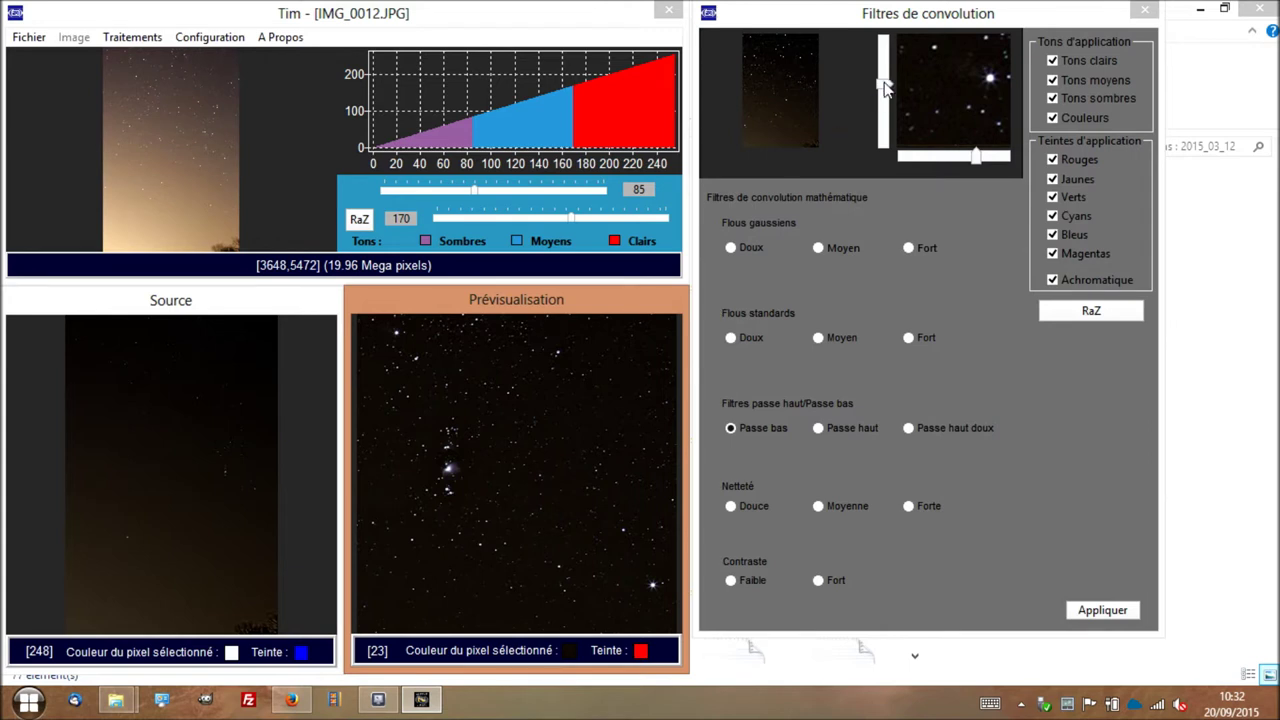
pyautogui.click(885, 88)
pyautogui.click(885, 88)
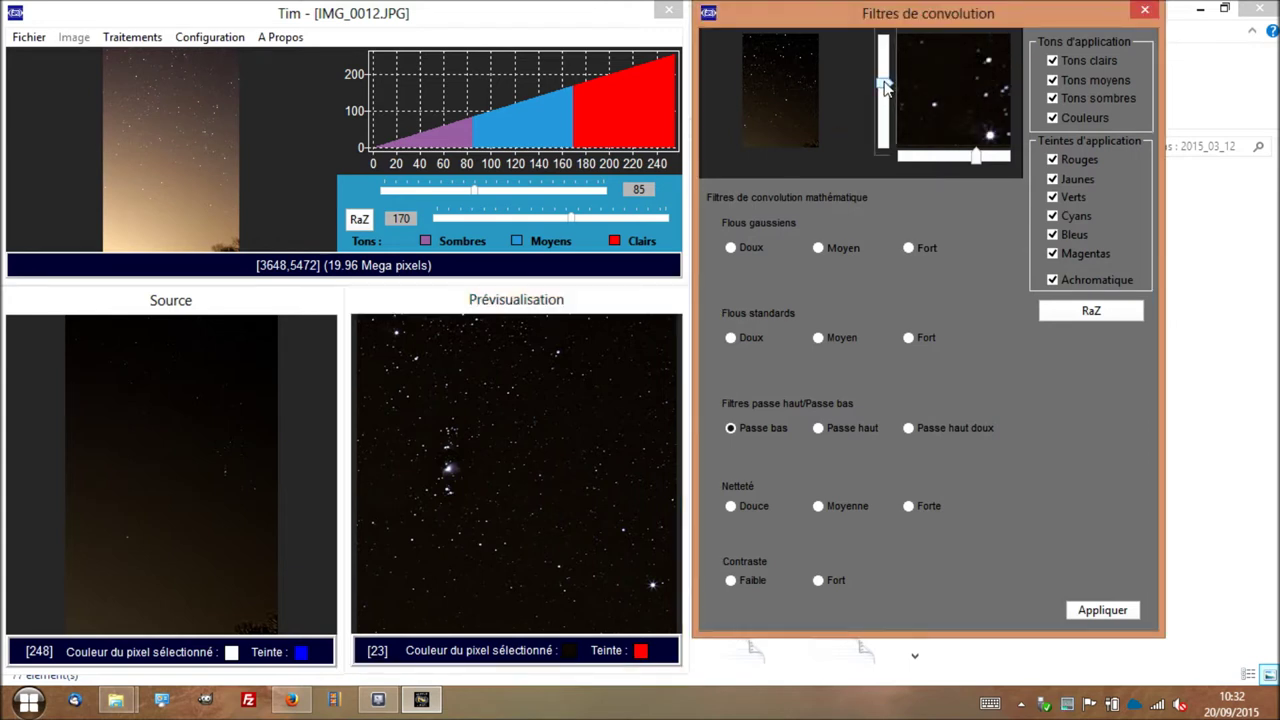
pyautogui.click(885, 88)
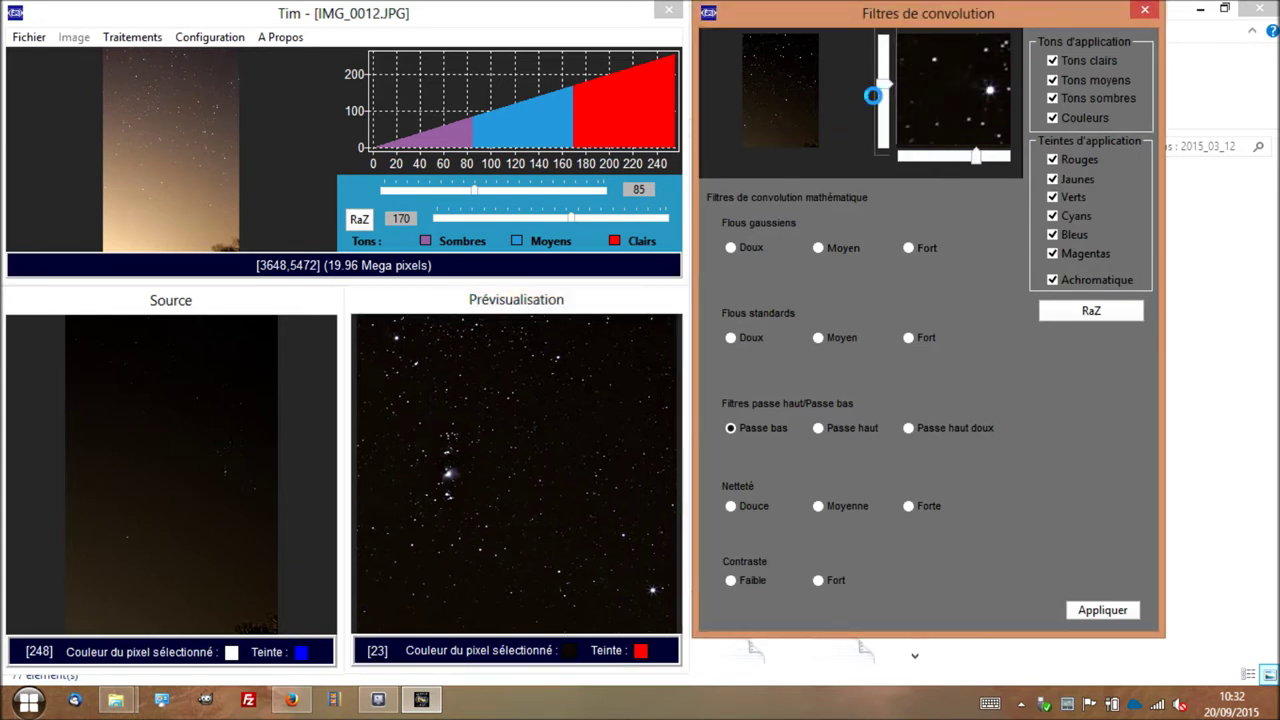
pyautogui.click(978, 157)
pyautogui.click(392, 369)
pyautogui.moveTo(392, 369); pyautogui.dragTo(500, 449)
# Apply the Passe bas filter to the full image, inspect the lower sky and validate the result
pyautogui.click(1103, 610)
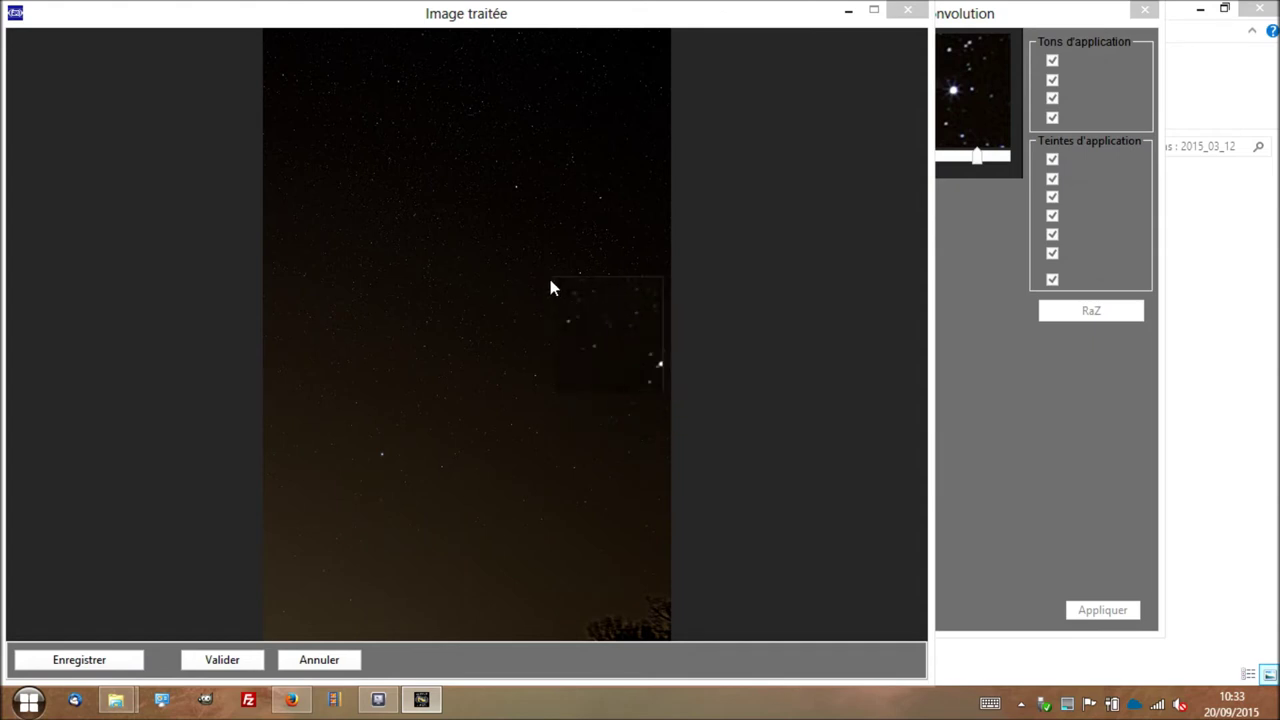
pyautogui.click(355, 516)
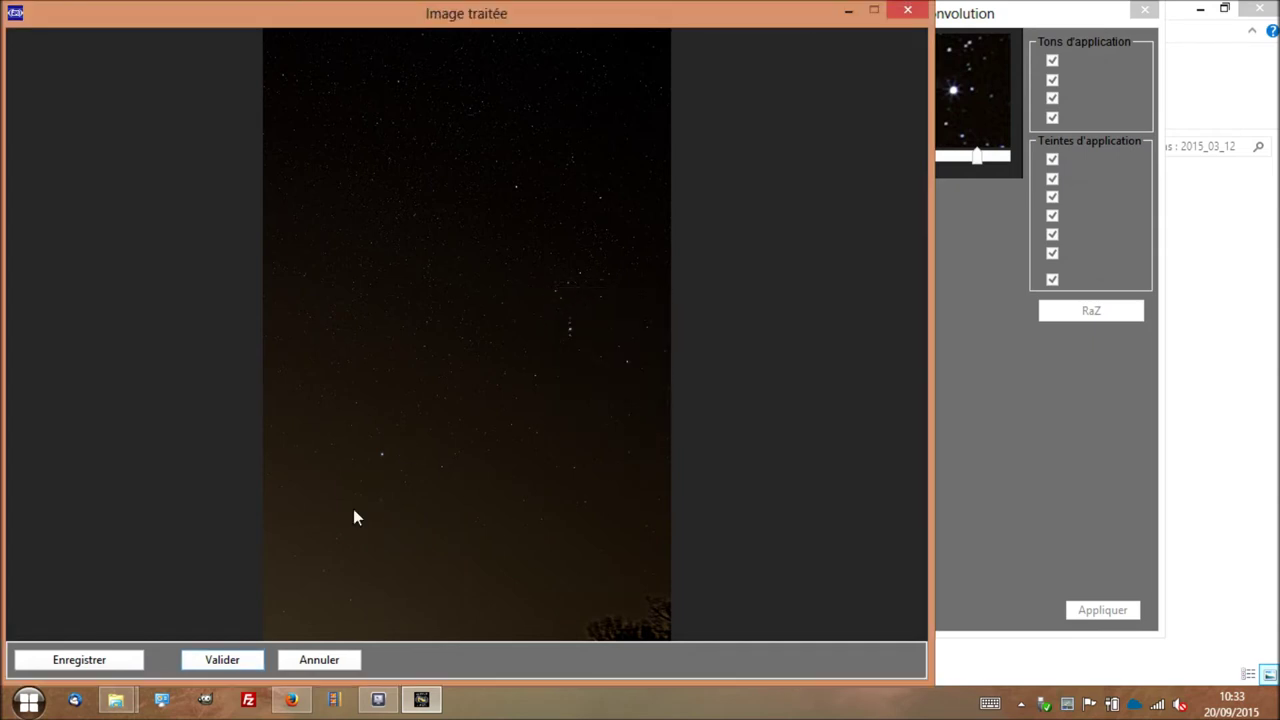
pyautogui.click(222, 660)
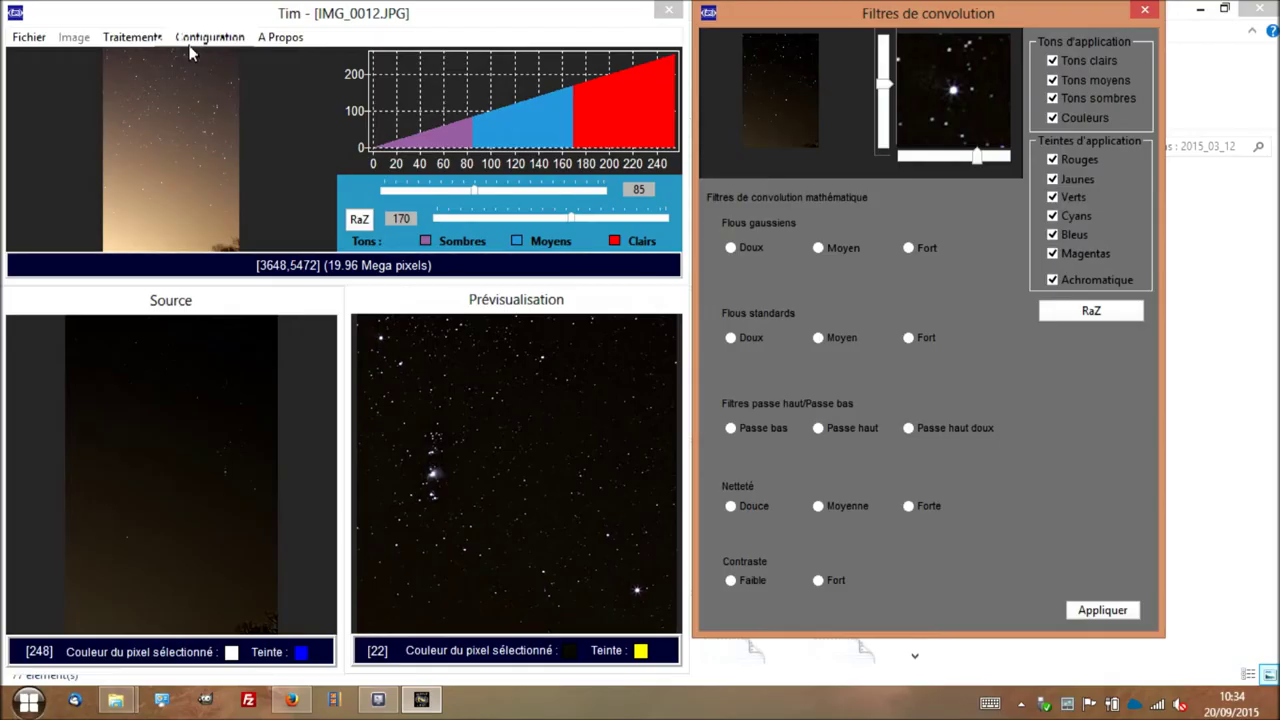
# Set the global saturation to 49 in Synchronisé mode for all tones and hues and apply it to the full image
pyautogui.click(135, 38)
pyautogui.moveTo(190, 100)
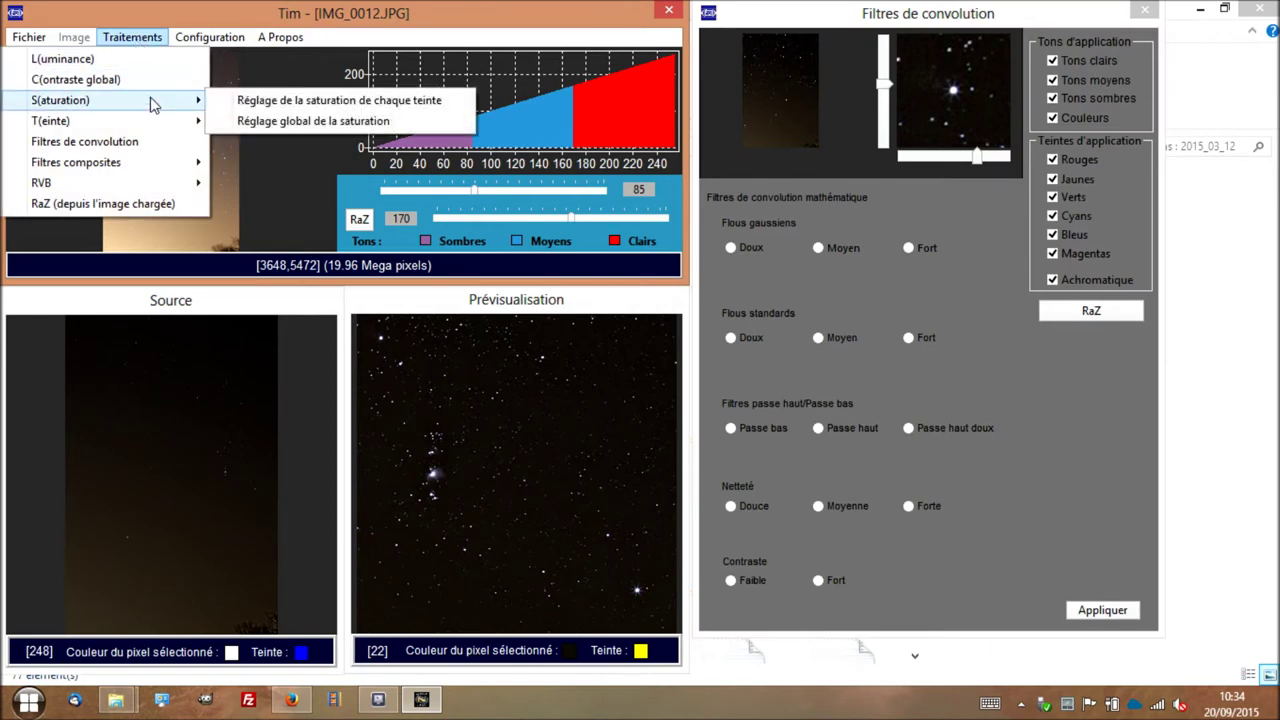
pyautogui.click(248, 120)
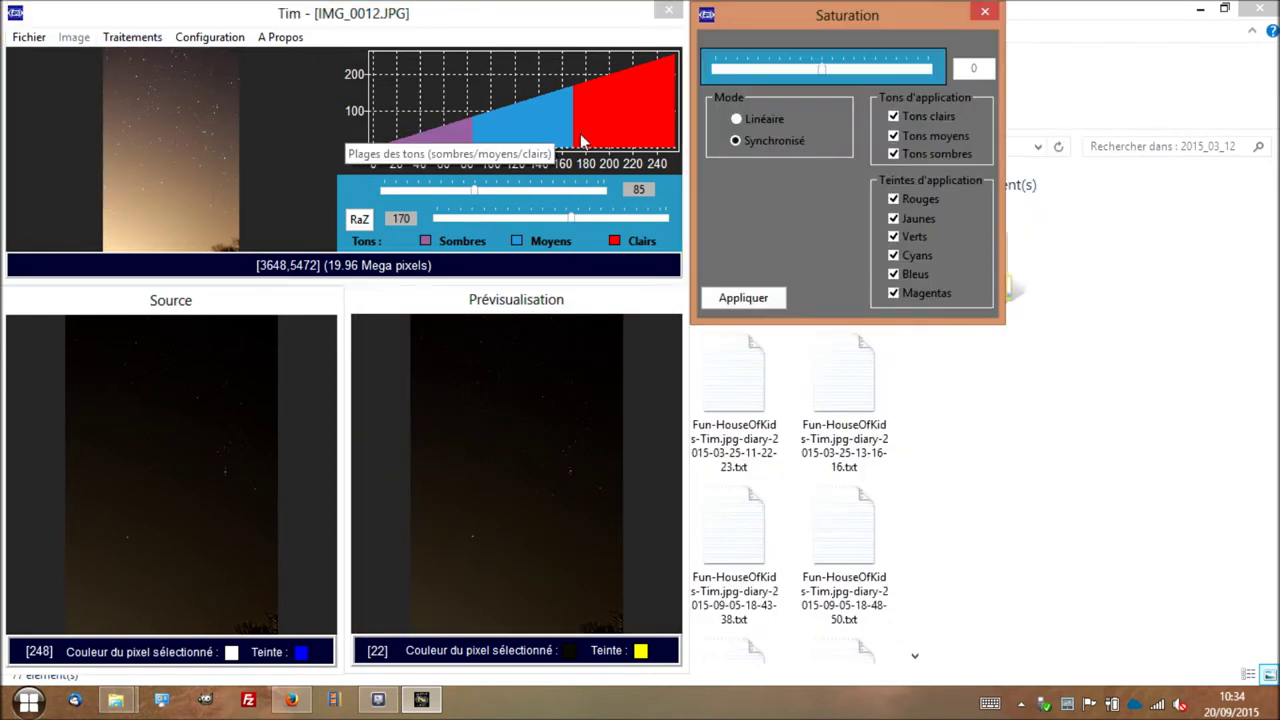
pyautogui.moveTo(824, 69); pyautogui.dragTo(829, 69)
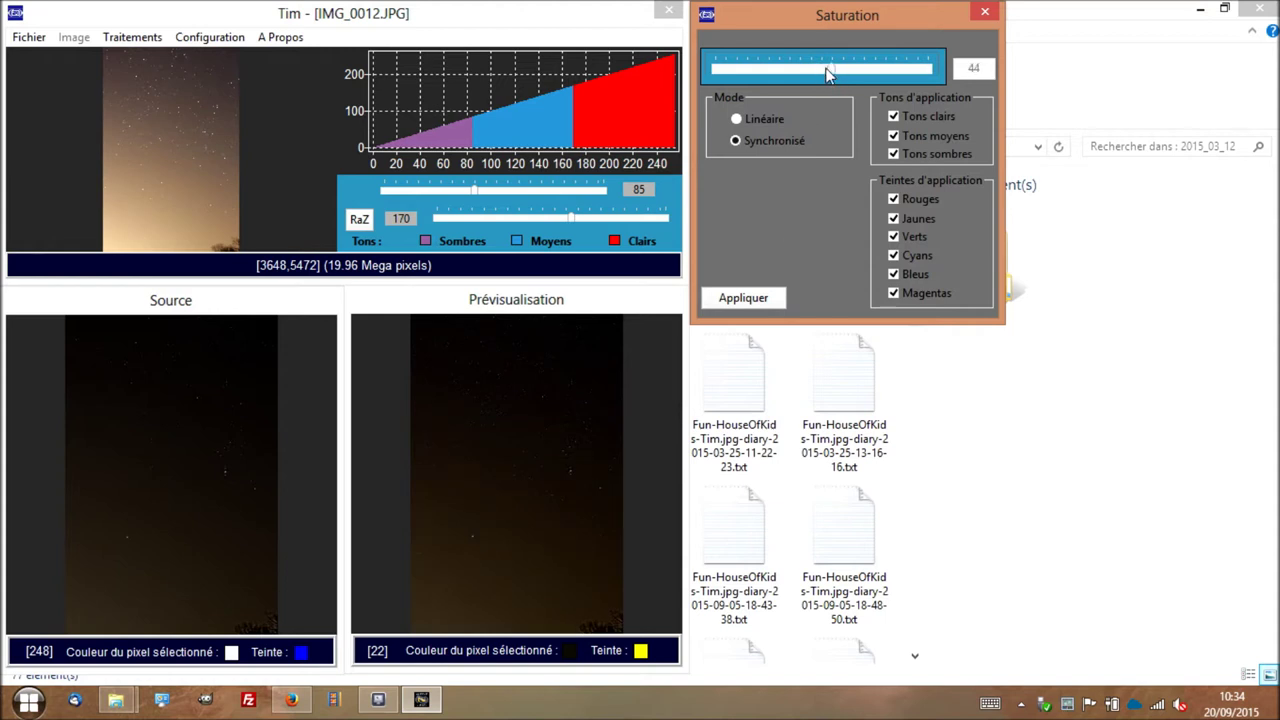
pyautogui.click(756, 302)
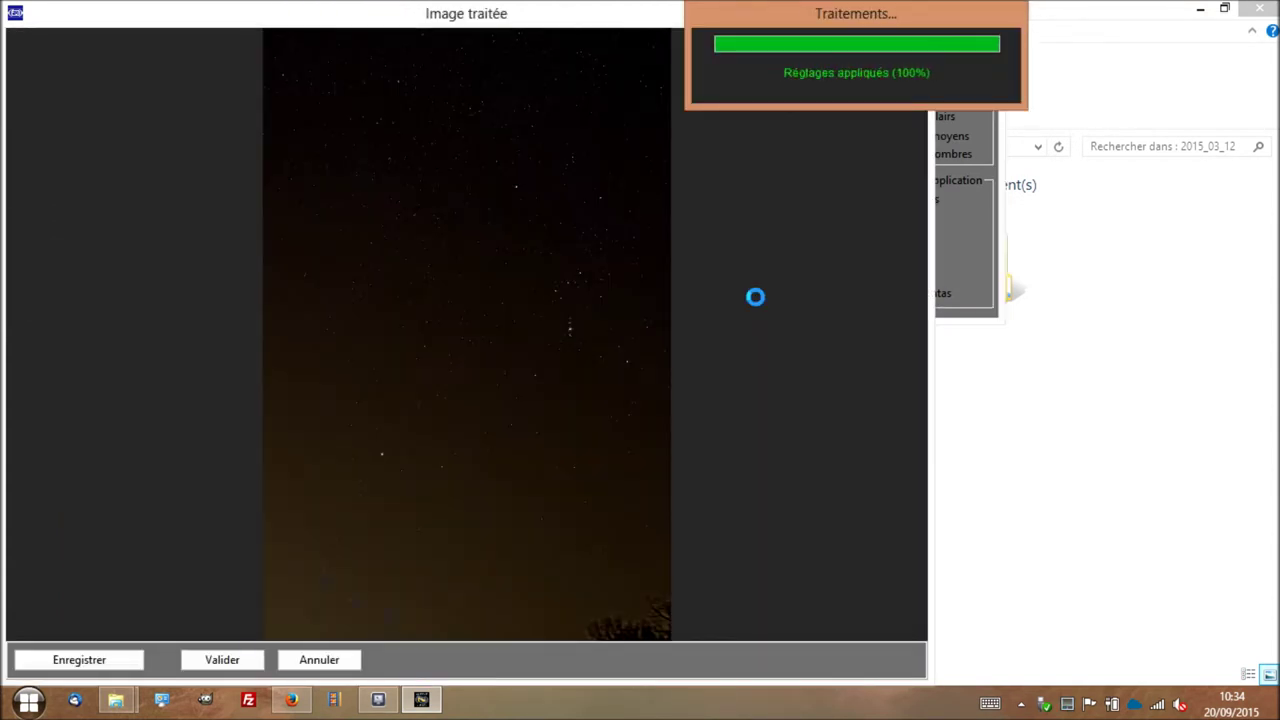
# Inspect the saturated image around the Orion nebula at magnified scale and validate the result
pyautogui.click(574, 336)
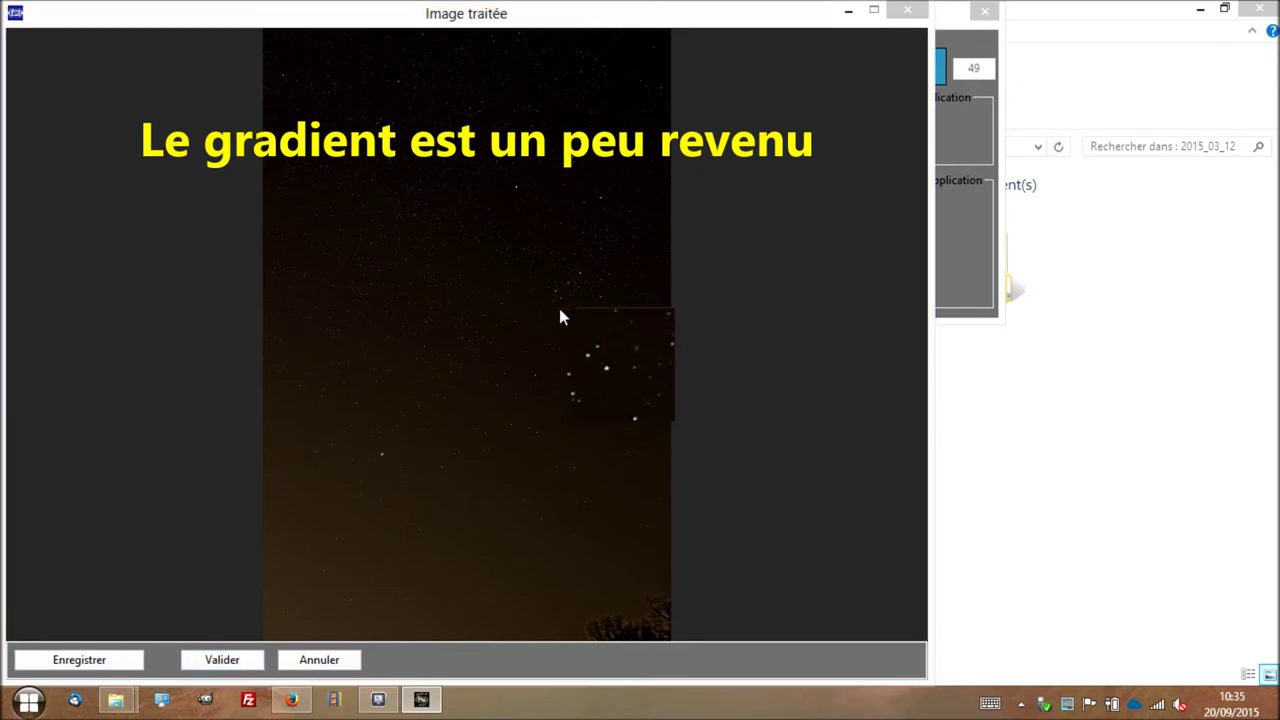
pyautogui.click(541, 300)
pyautogui.click(222, 652)
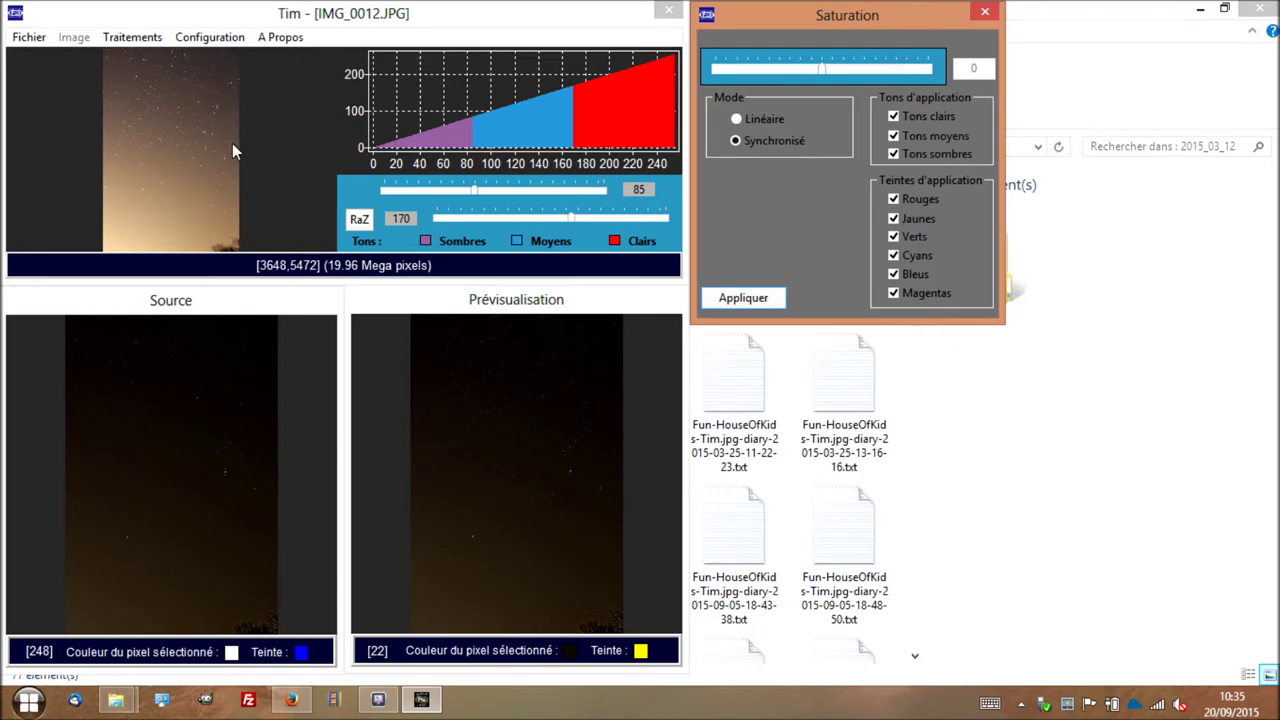
# Extract the background in Luminance de l'arrière plan with inertia 12.6, signal limit 64 and Travail sur la luminance
pyautogui.click(134, 38)
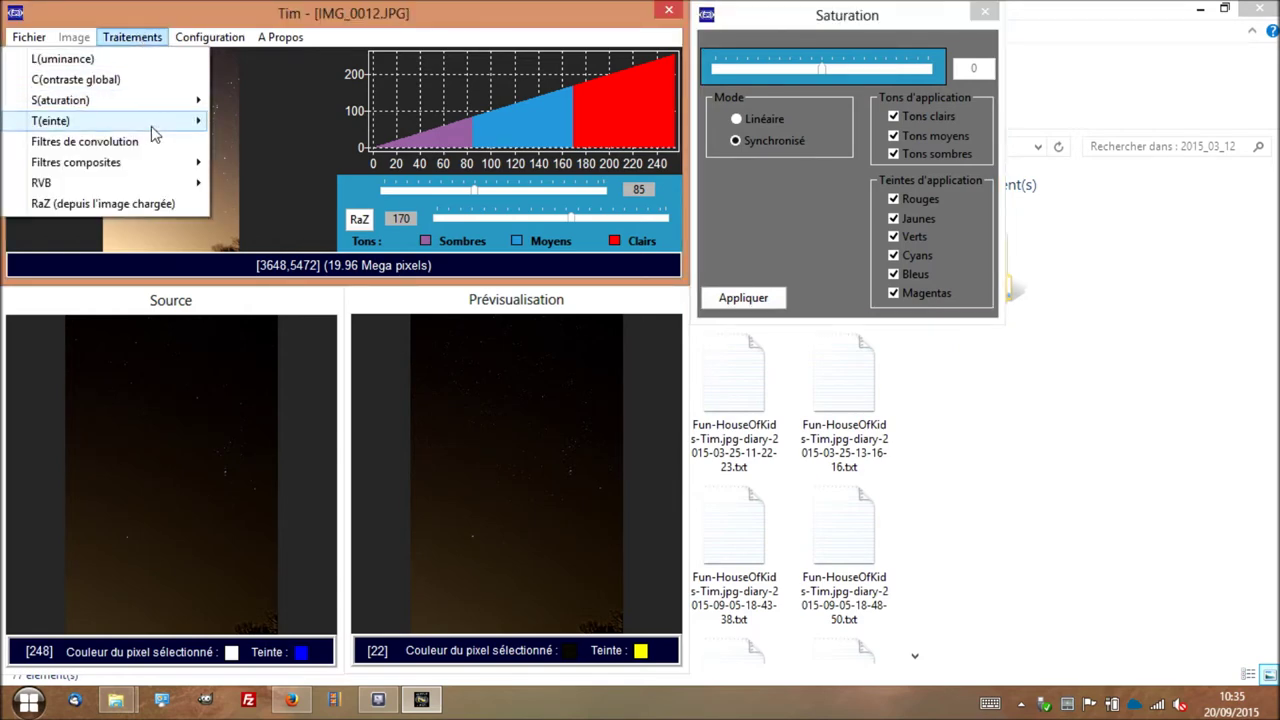
pyautogui.moveTo(157, 166)
pyautogui.click(293, 225)
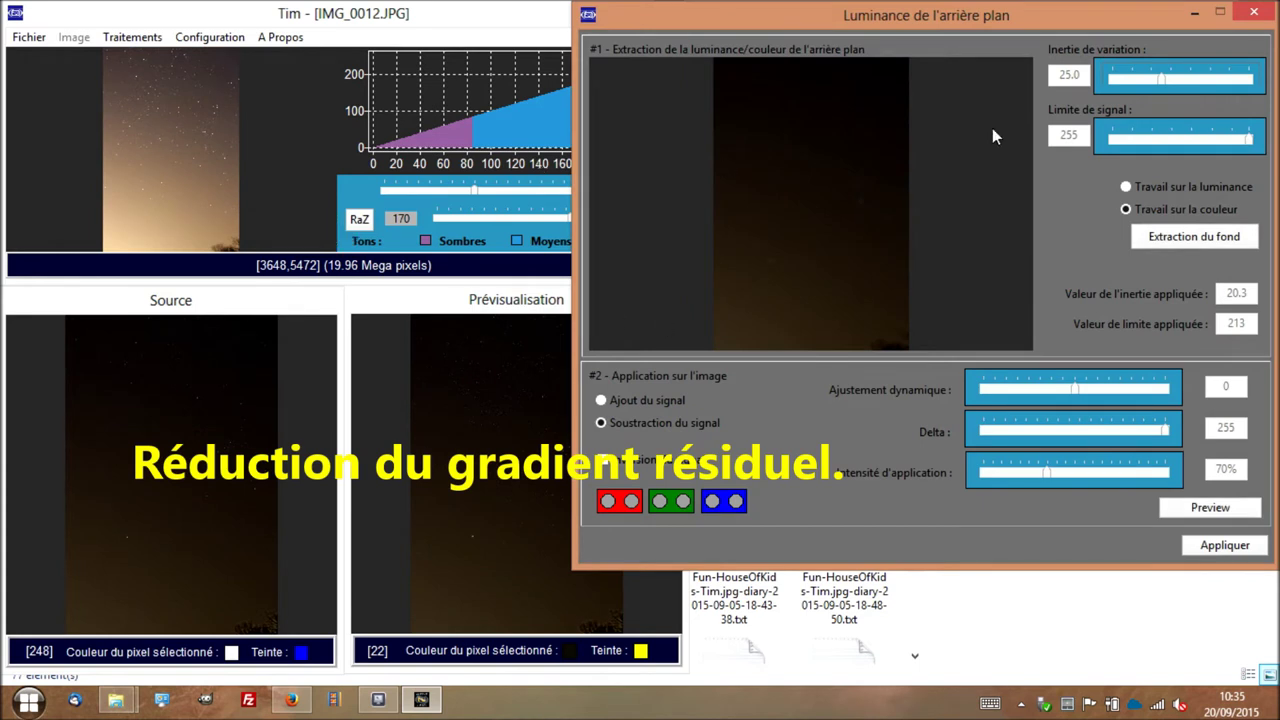
pyautogui.moveTo(1161, 80); pyautogui.dragTo(1137, 77)
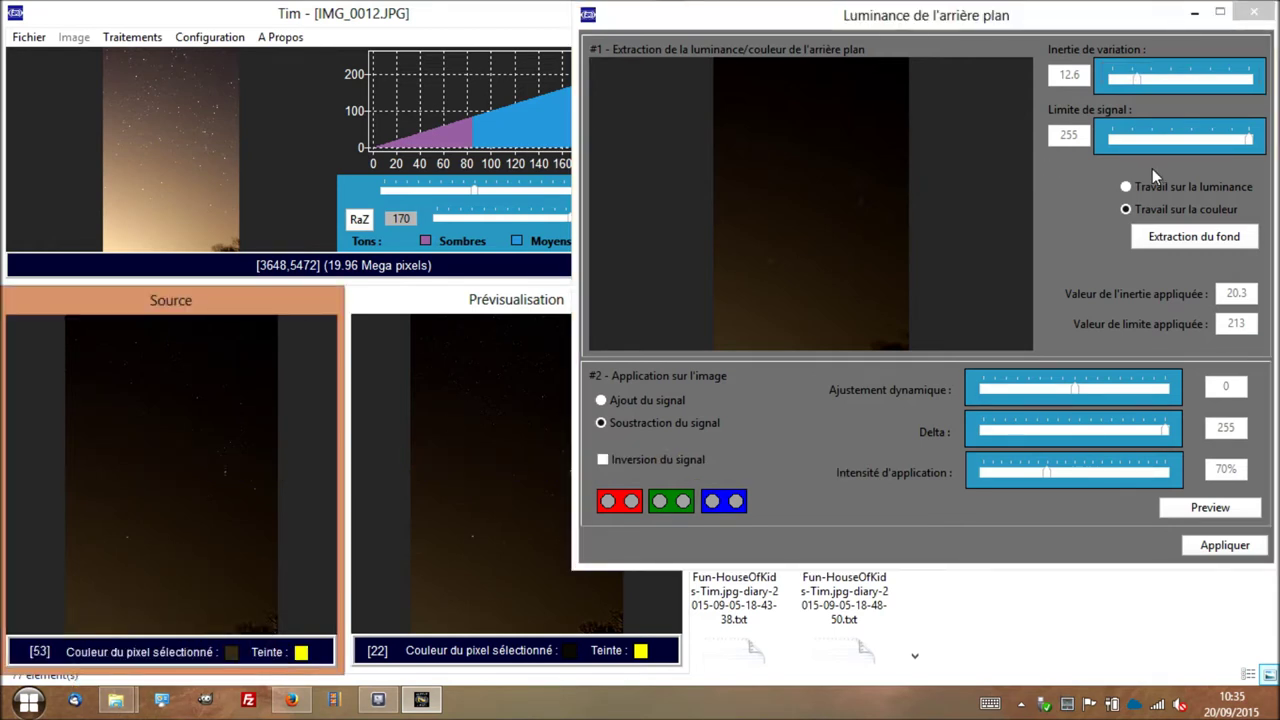
pyautogui.moveTo(1250, 140); pyautogui.dragTo(1146, 146)
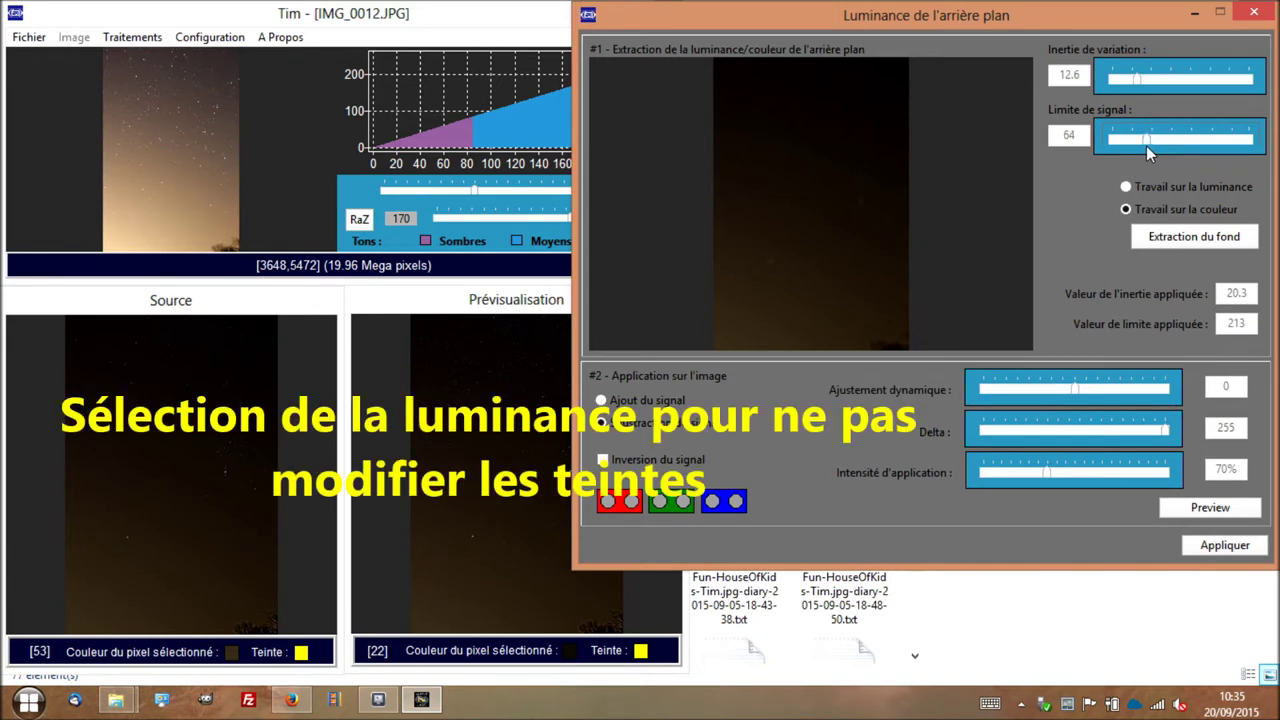
pyautogui.click(1158, 186)
pyautogui.click(1176, 237)
# Preview the background subtraction and examine the stars around Orion at magnified scale
pyautogui.click(1195, 506)
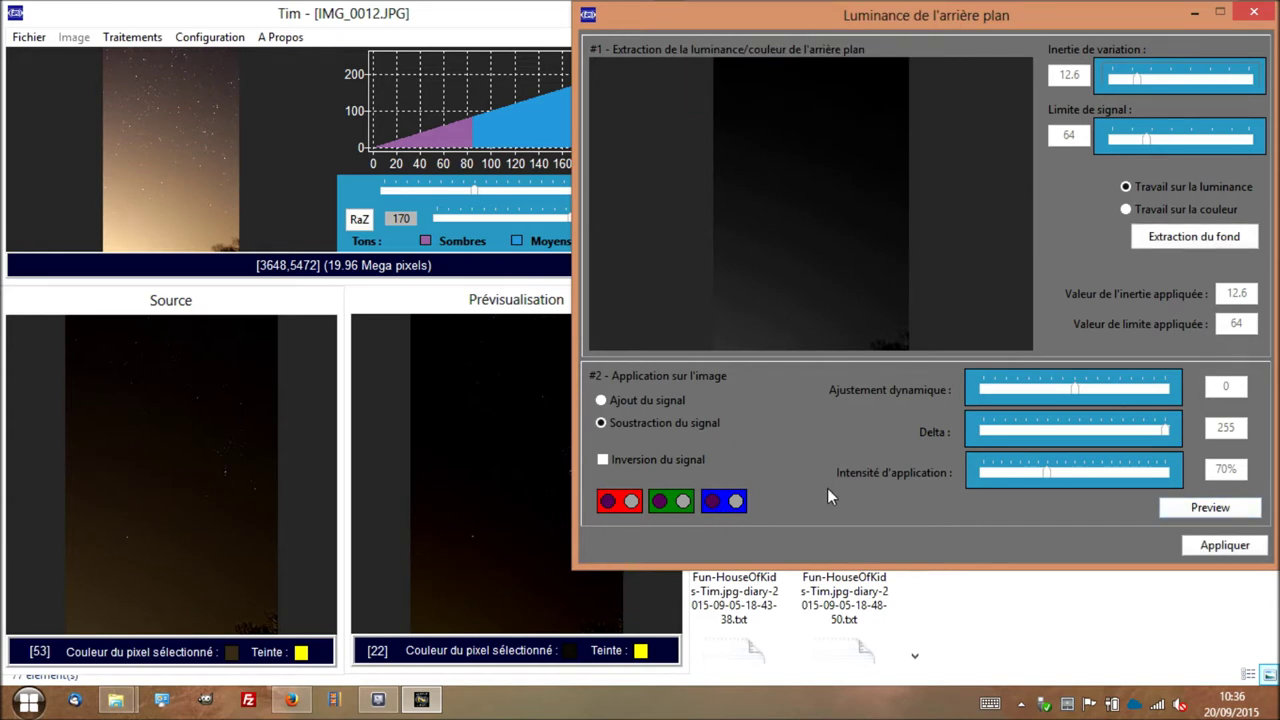
pyautogui.click(566, 429)
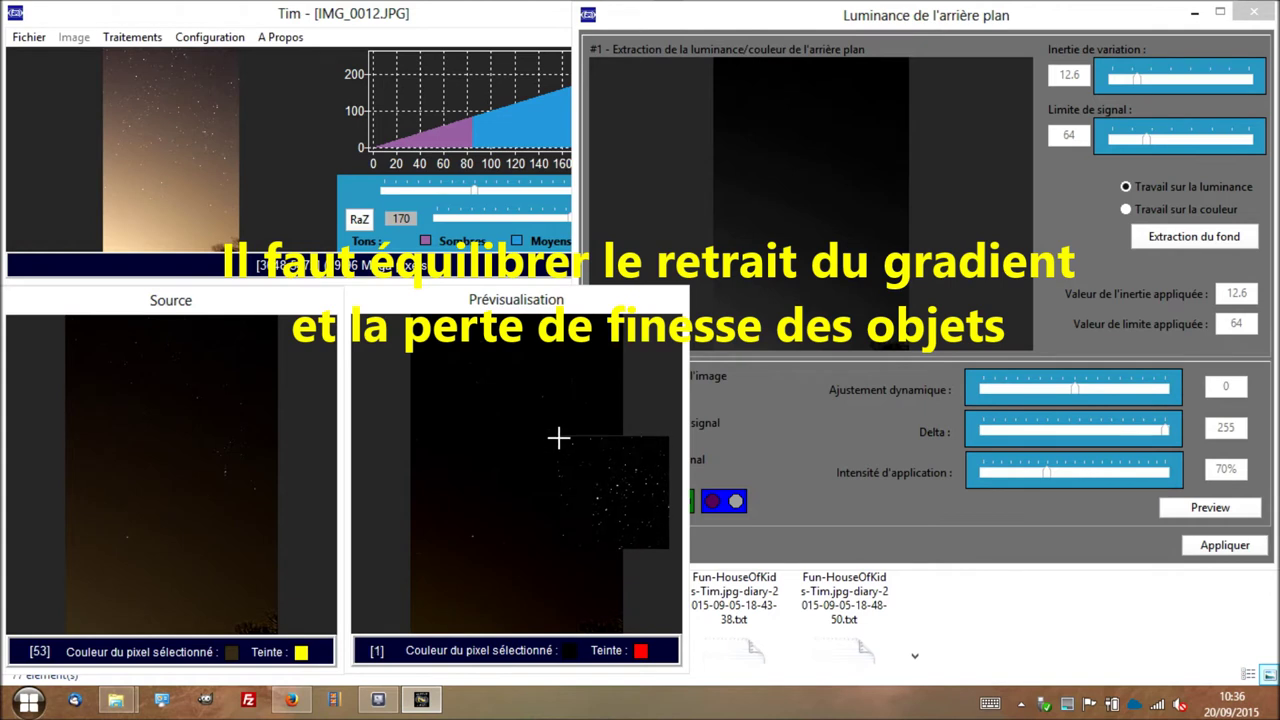
pyautogui.click(569, 463)
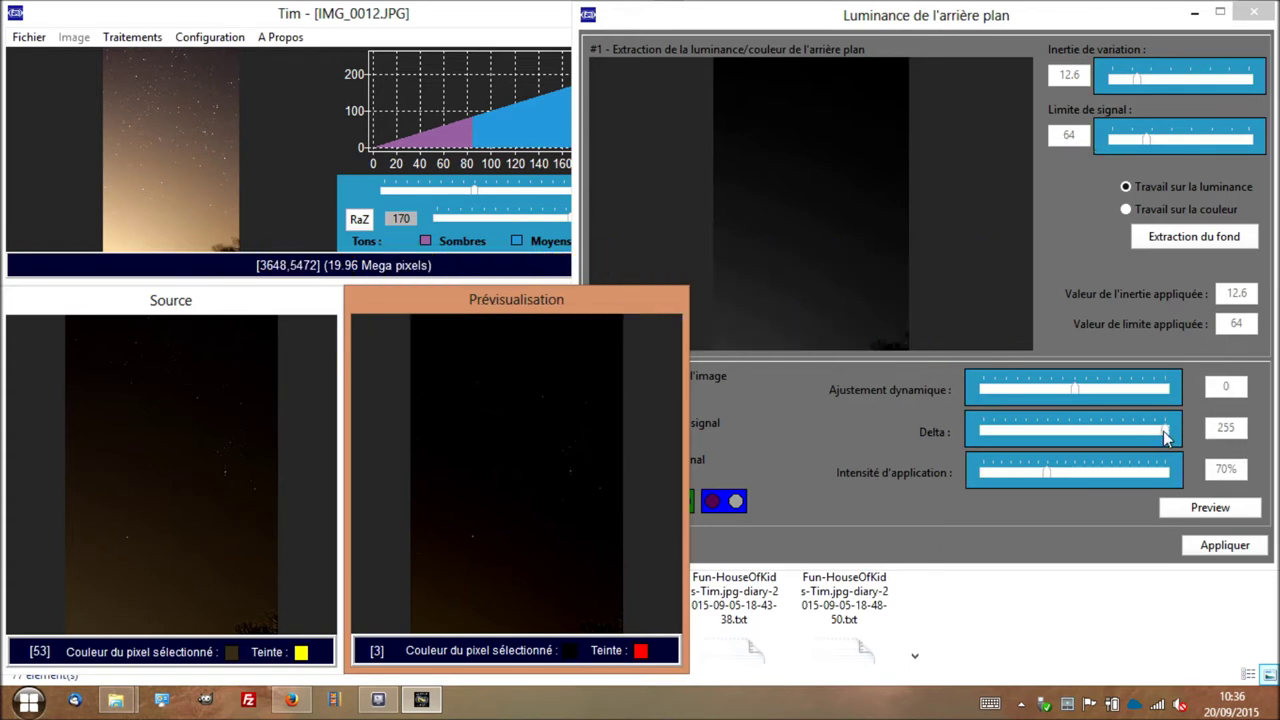
# Set Delta to 73 and Ajustement dynamique to 79 for the background subtraction, and check the preview
pyautogui.moveTo(1164, 431); pyautogui.dragTo(1140, 428)
pyautogui.moveTo(1051, 433); pyautogui.dragTo(1036, 433)
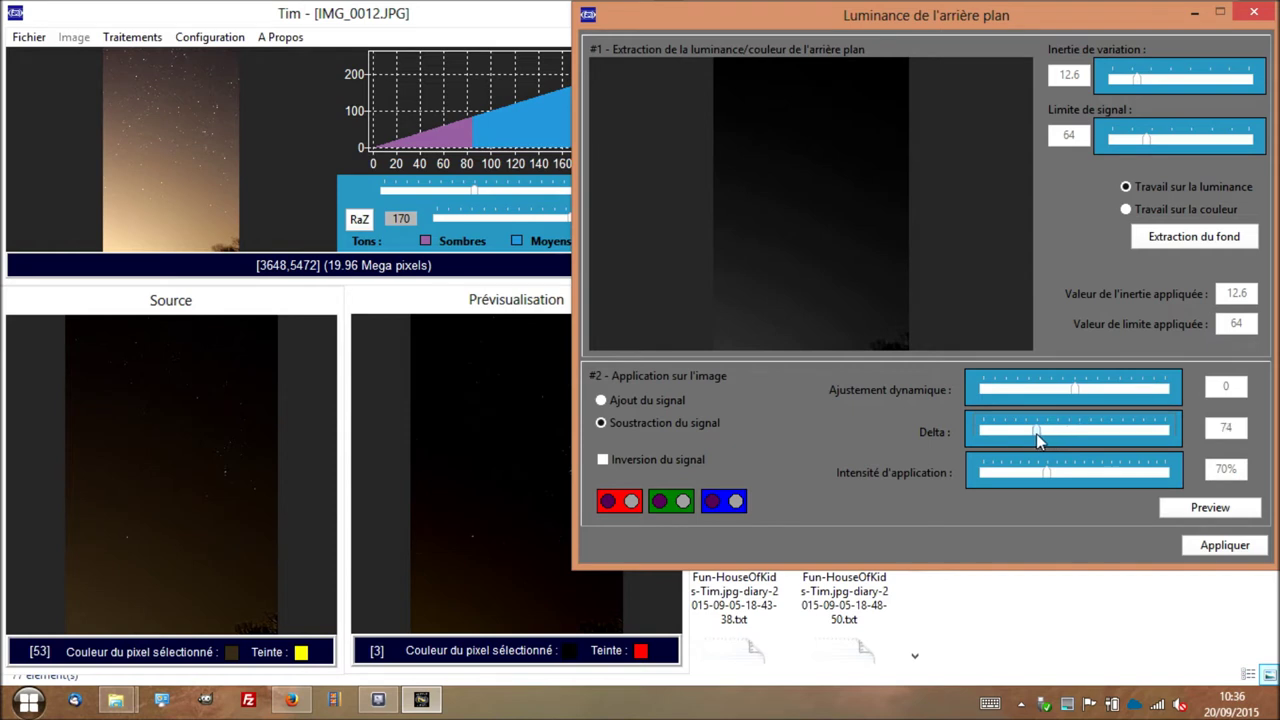
pyautogui.click(1185, 510)
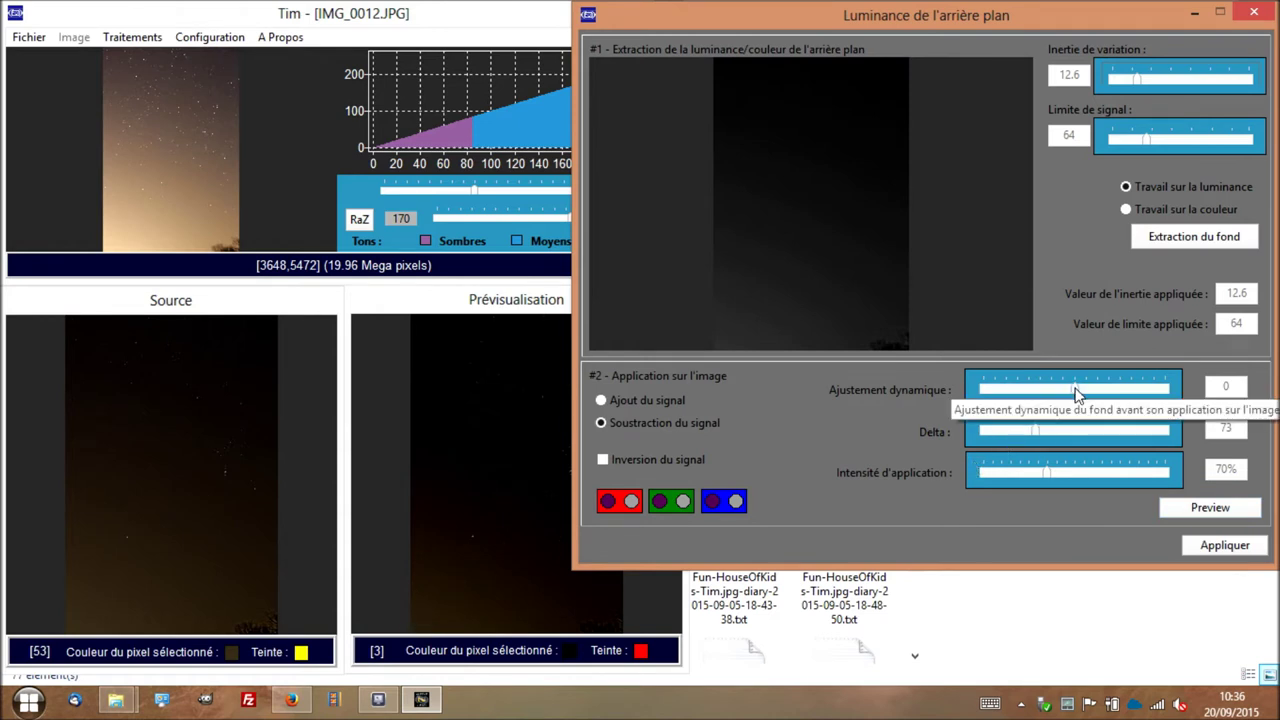
pyautogui.moveTo(1077, 392); pyautogui.dragTo(1083, 391)
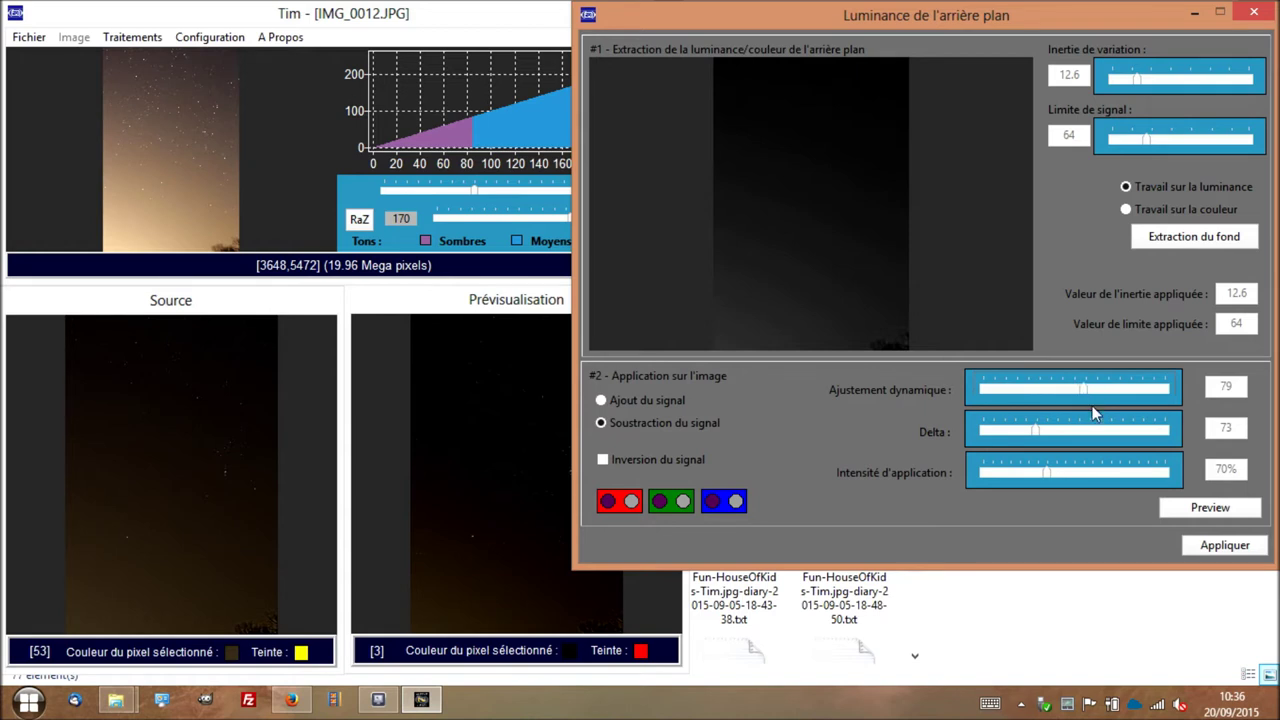
pyautogui.click(1179, 509)
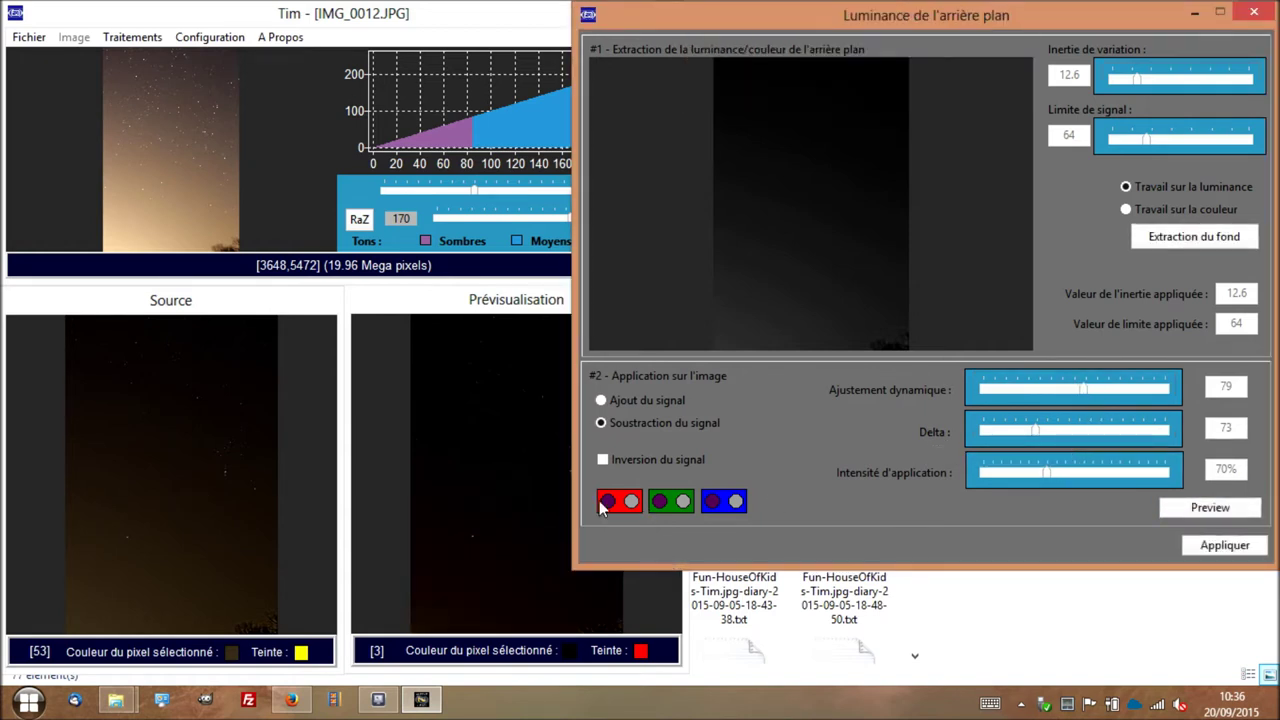
pyautogui.click(470, 410)
# Reduce Intensité d'application to 20% and preview the background subtraction
pyautogui.moveTo(1047, 476); pyautogui.dragTo(1017, 474)
pyautogui.moveTo(1002, 468); pyautogui.dragTo(1001, 468)
pyautogui.click(1187, 509)
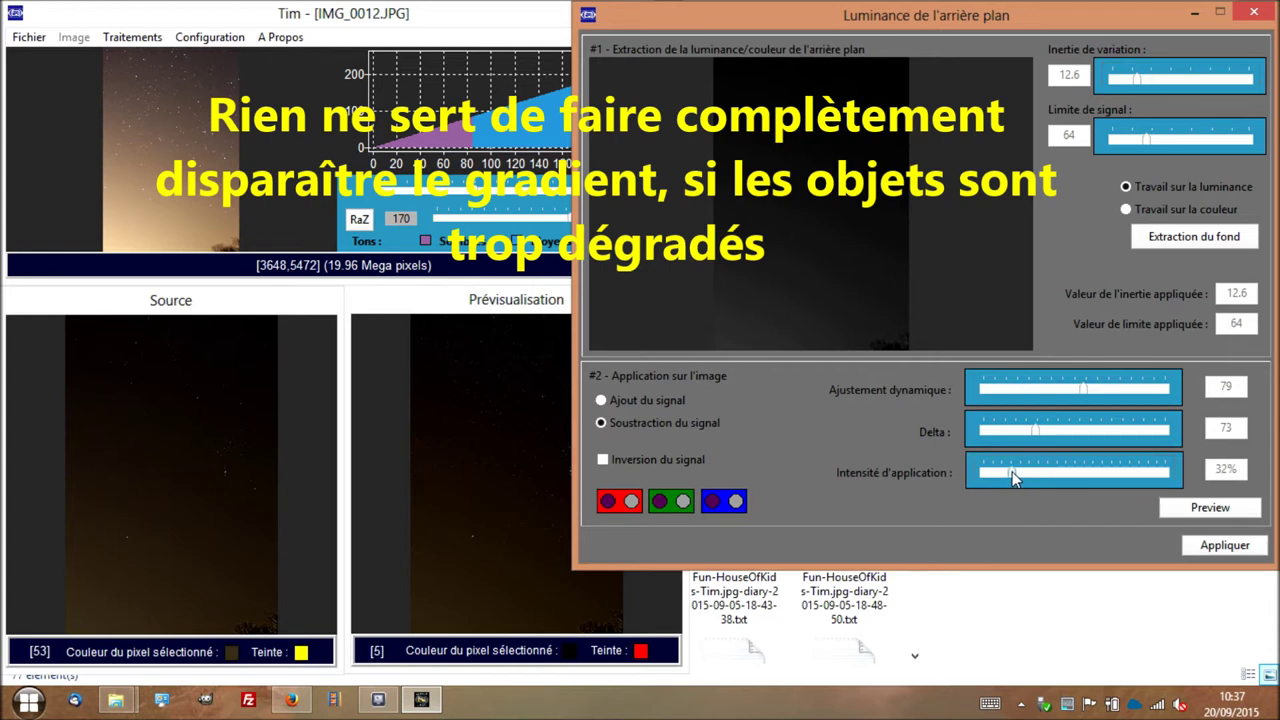
pyautogui.moveTo(1012, 471); pyautogui.dragTo(1009, 471)
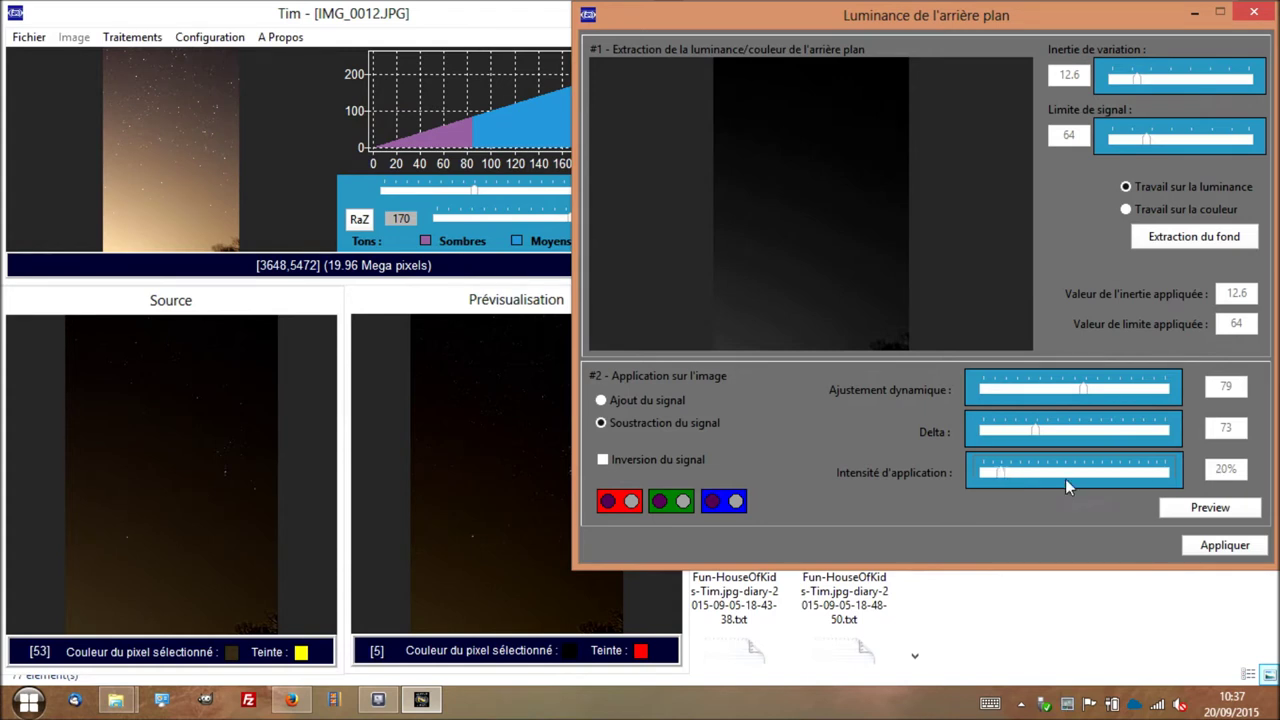
pyautogui.click(1208, 508)
# Apply the background subtraction to the full image, inspect the bright star in the lower sky and validate the result
pyautogui.click(1224, 545)
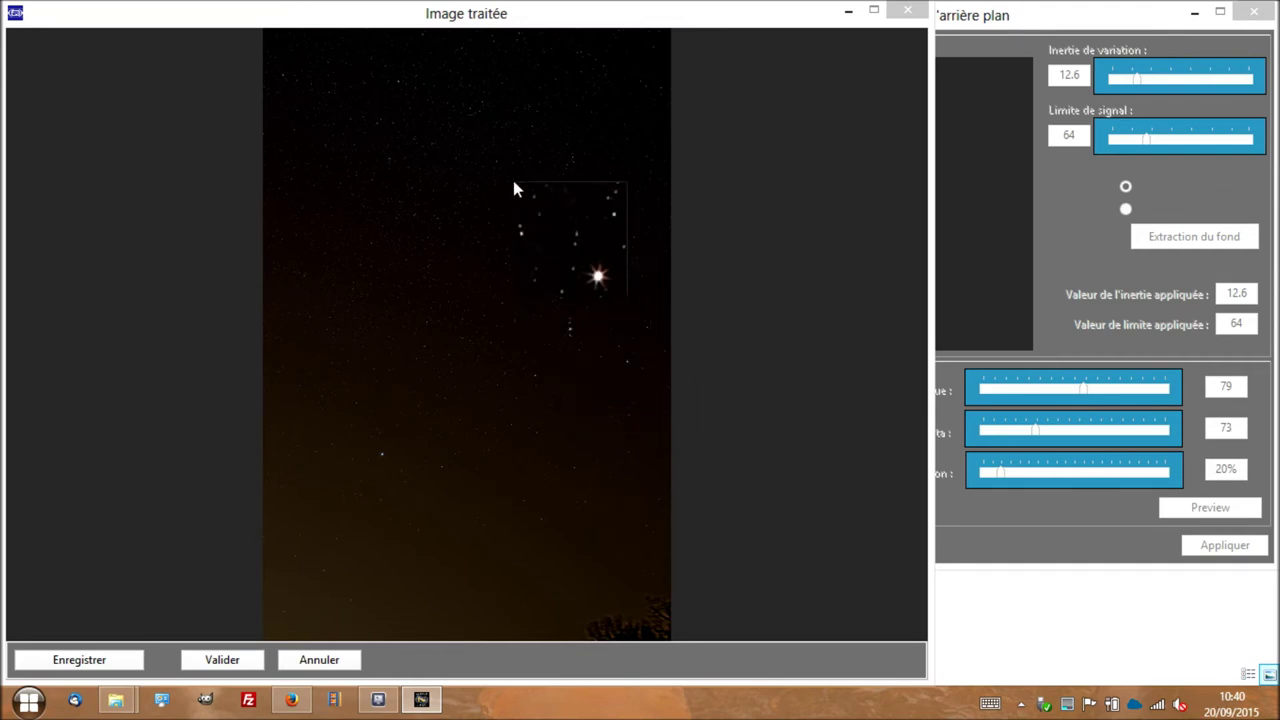
pyautogui.click(381, 454)
pyautogui.click(235, 660)
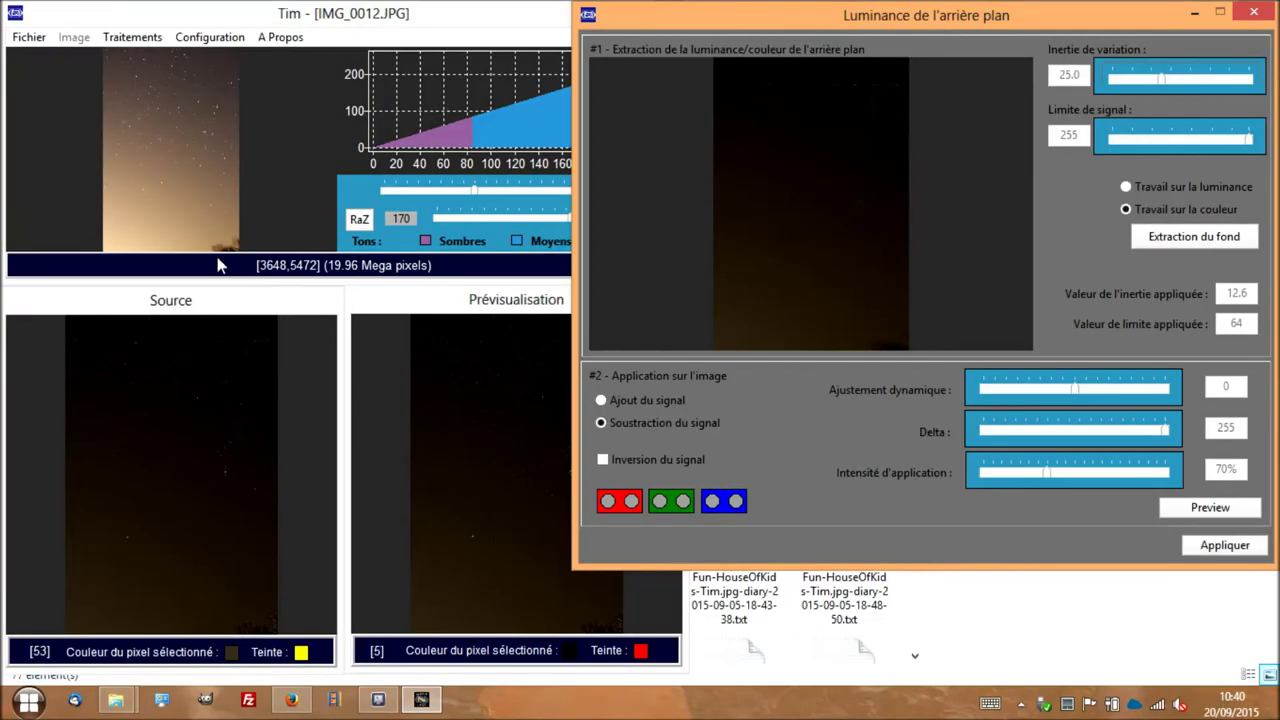
# Open the convolution filters, move the preview to the Orion nebula and select the Faible contrast filter
pyautogui.click(132, 37)
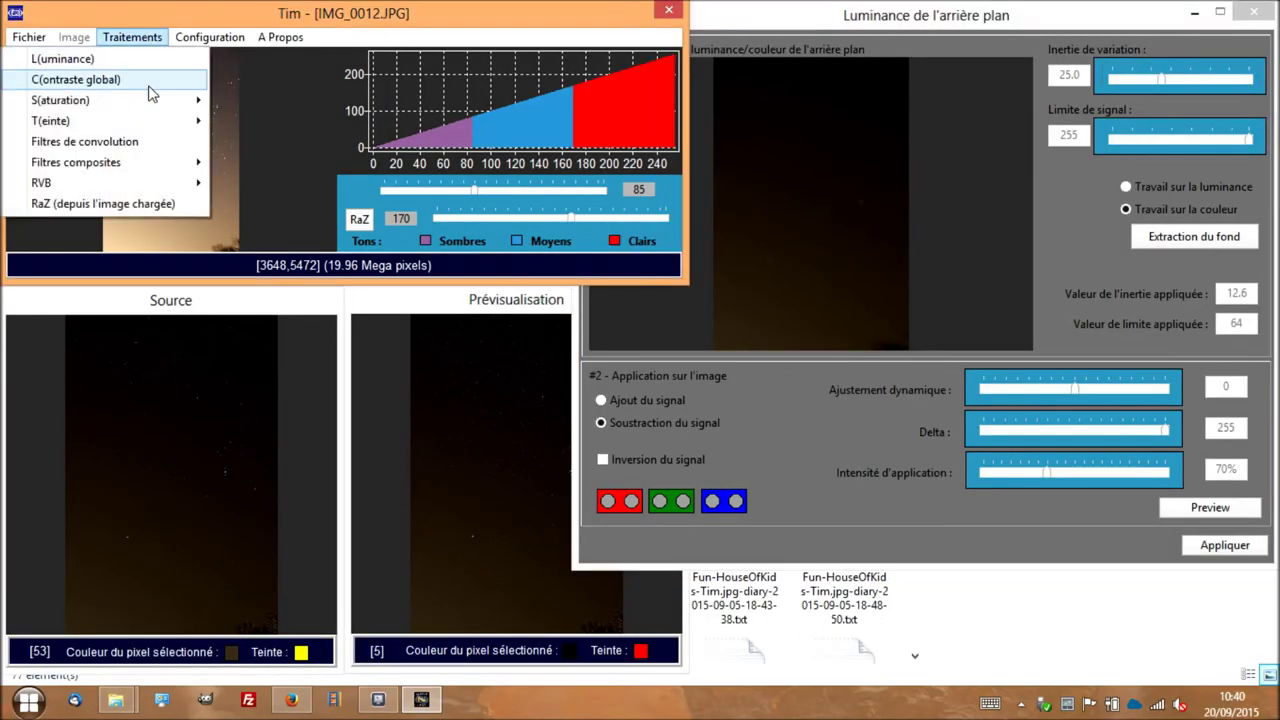
pyautogui.click(153, 140)
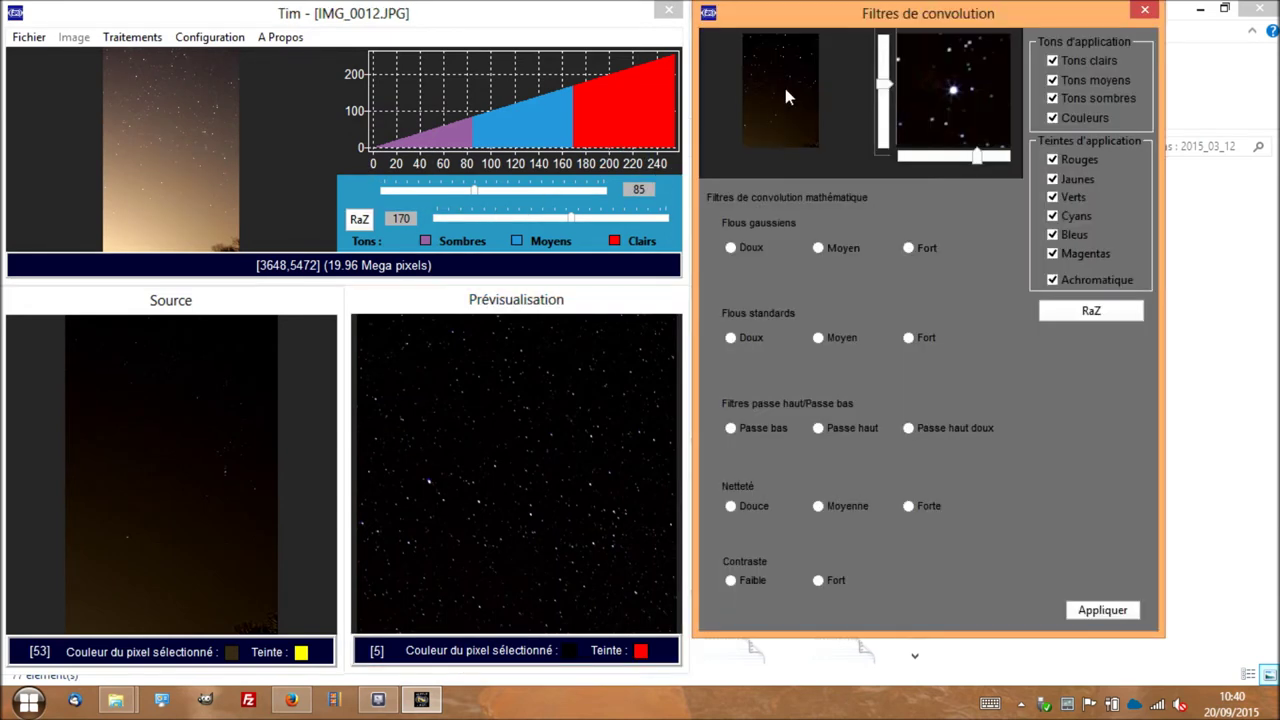
pyautogui.click(797, 86)
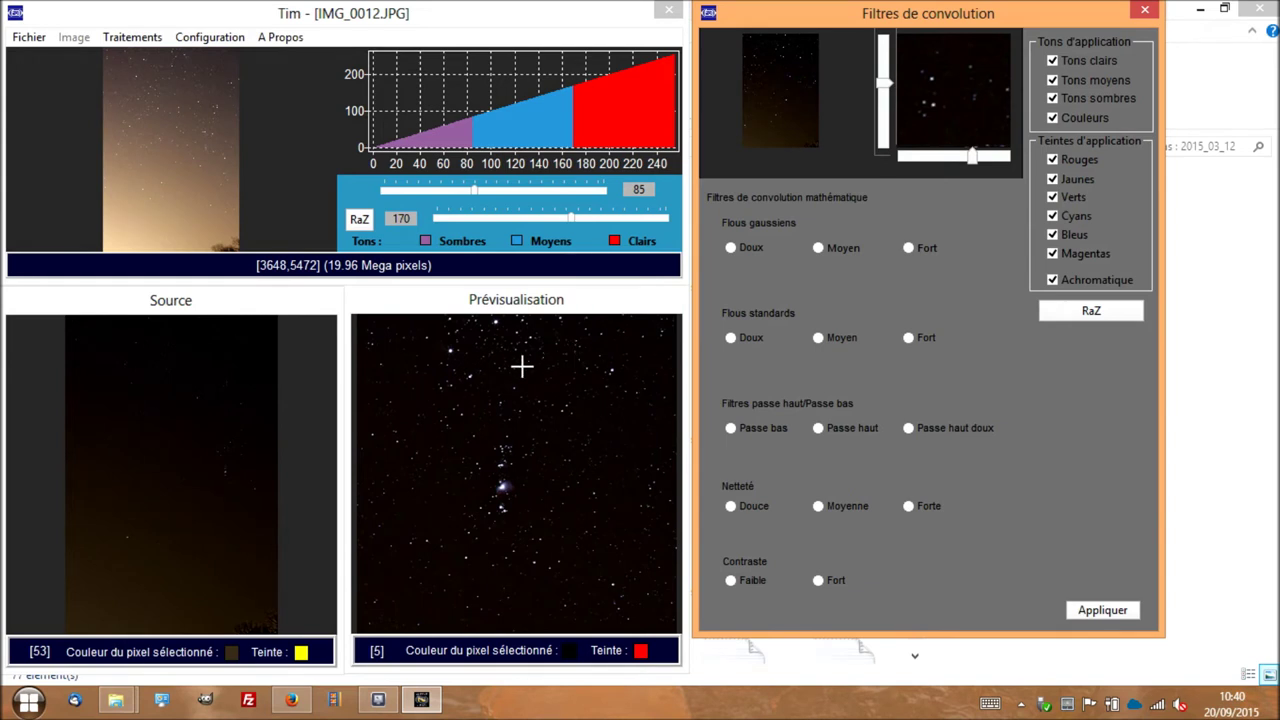
pyautogui.click(522, 366)
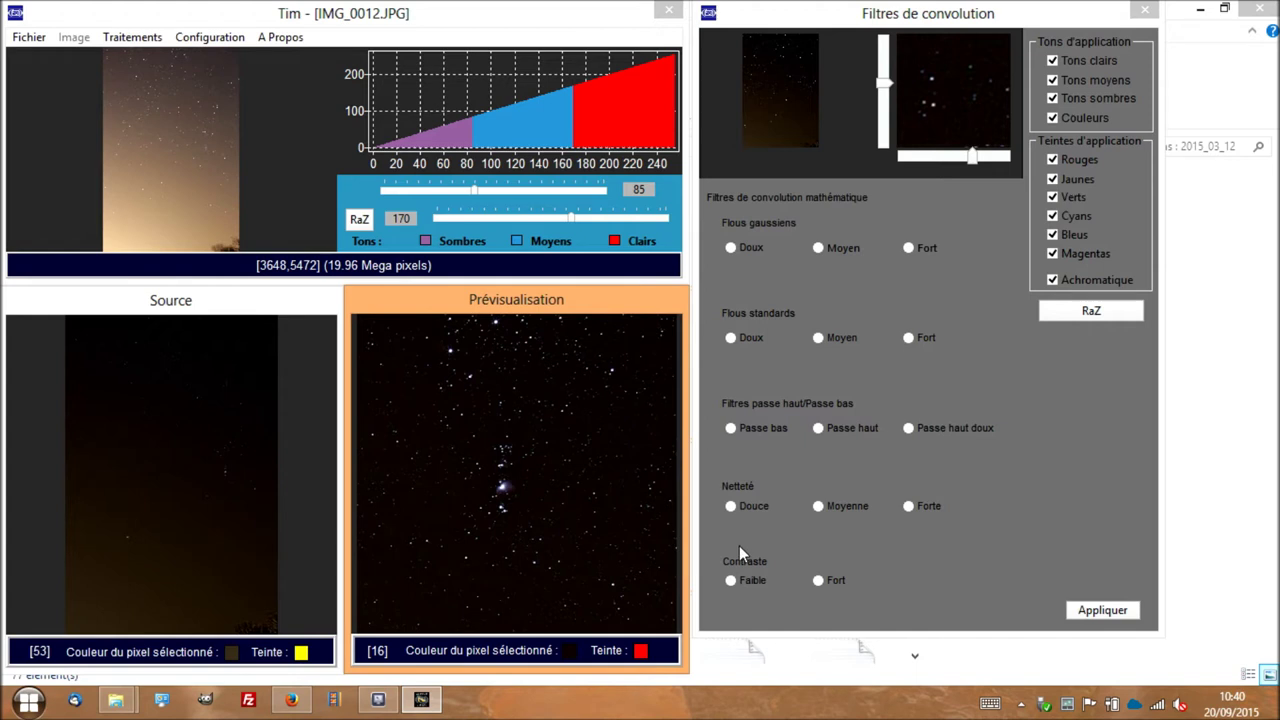
pyautogui.click(731, 582)
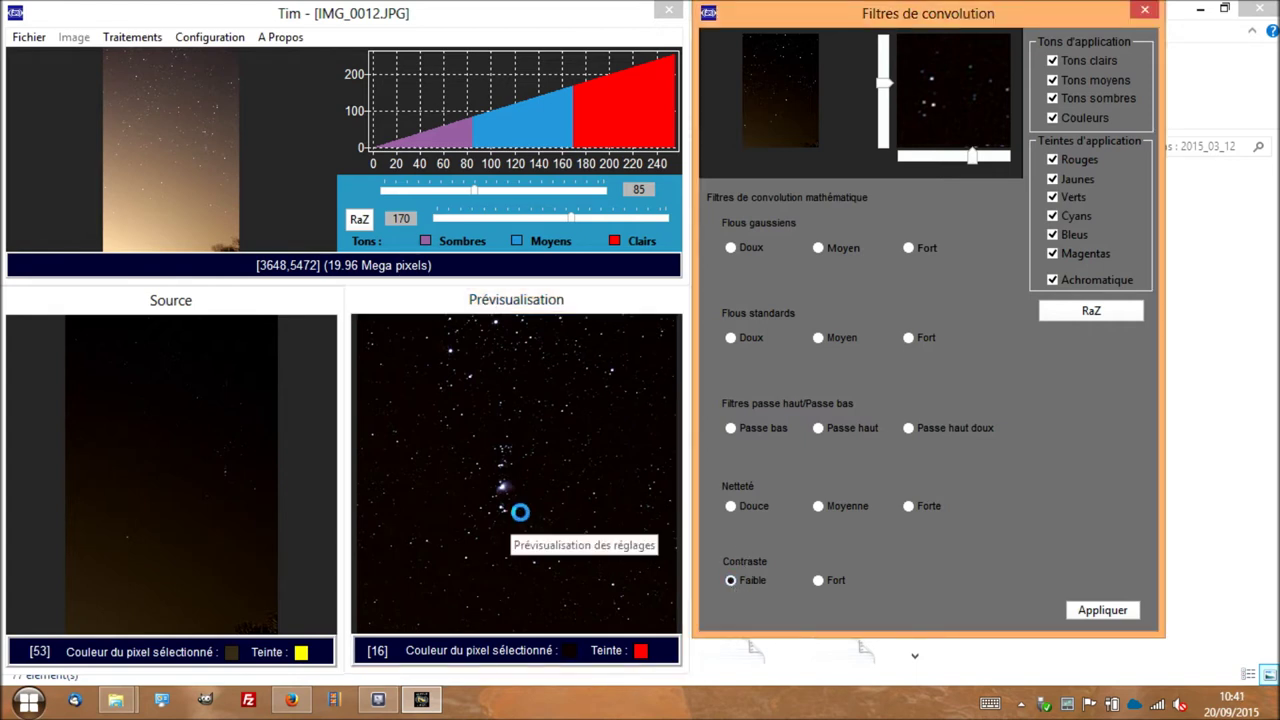
# Examine the contrast result at magnified scale on the Orion nebula and on the bright star higher in the sky
pyautogui.click(500, 480)
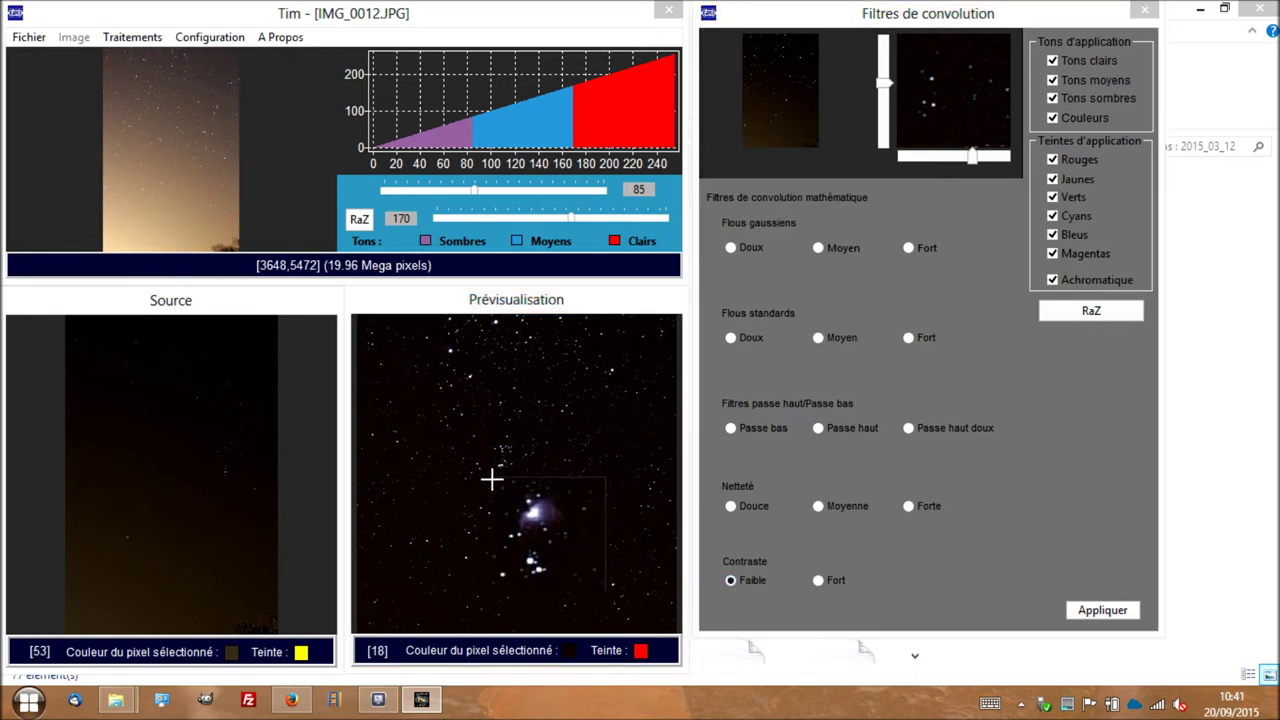
pyautogui.click(529, 343)
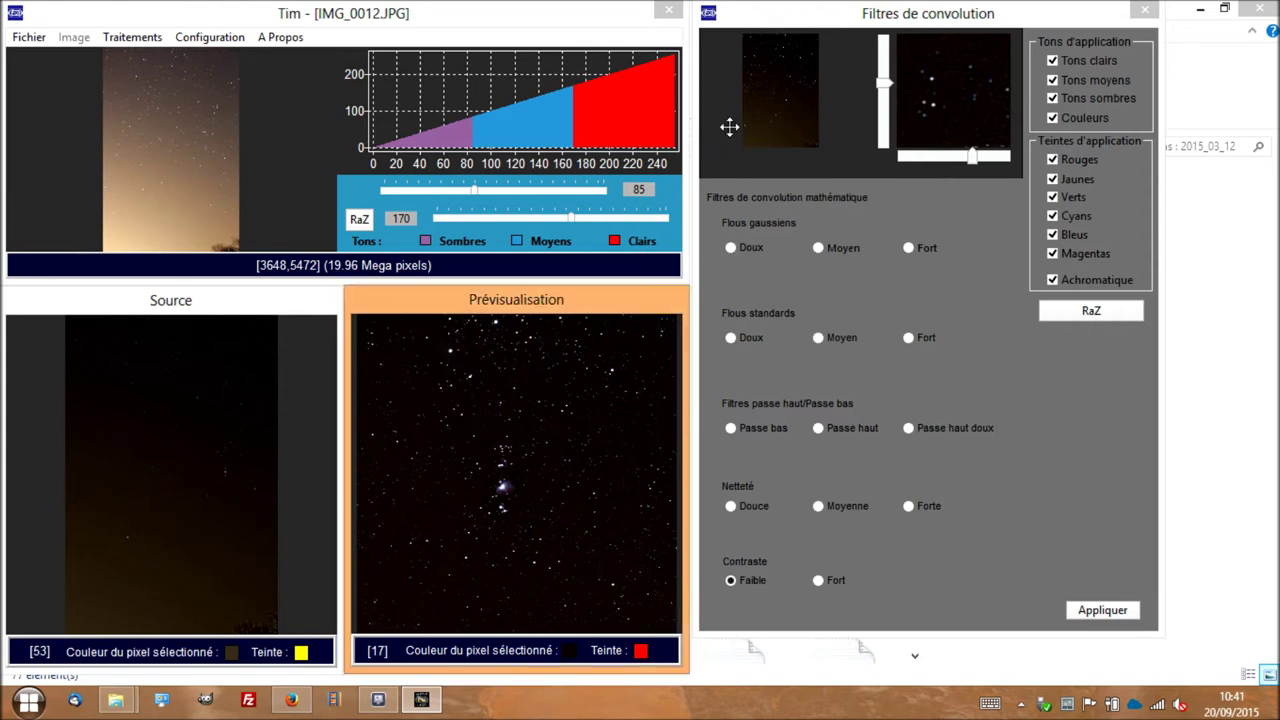
pyautogui.click(786, 66)
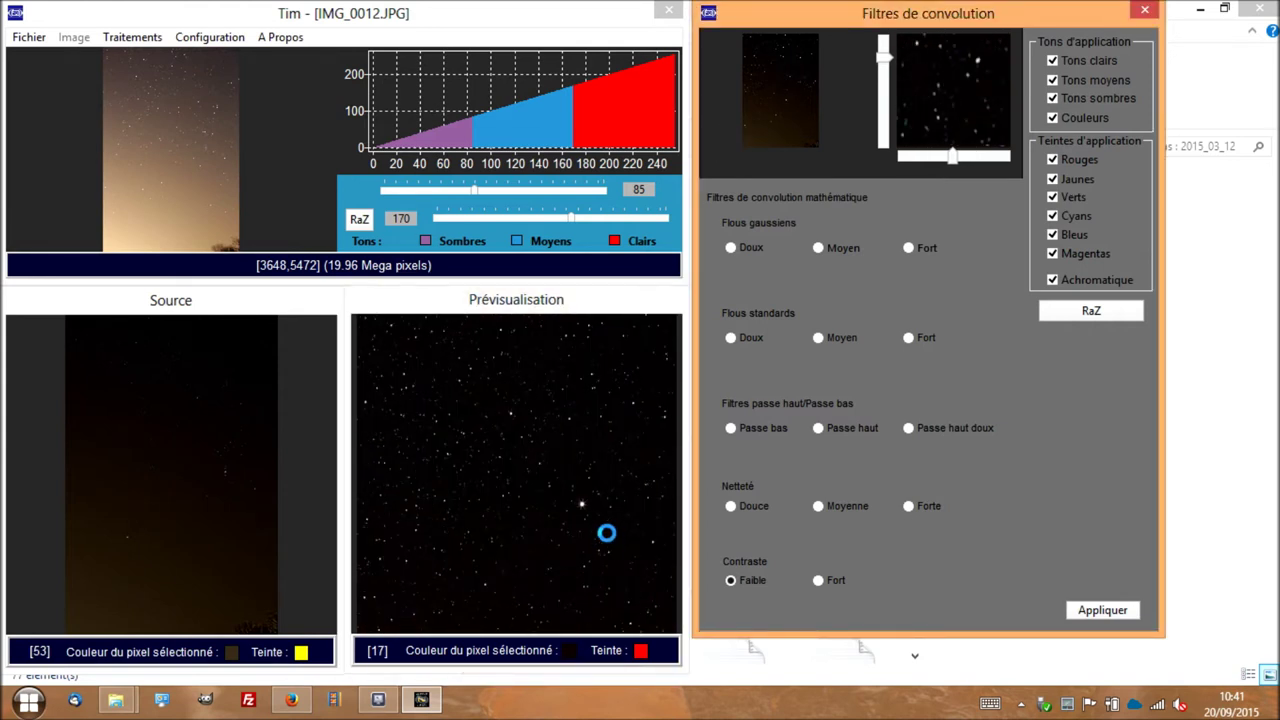
pyautogui.click(598, 528)
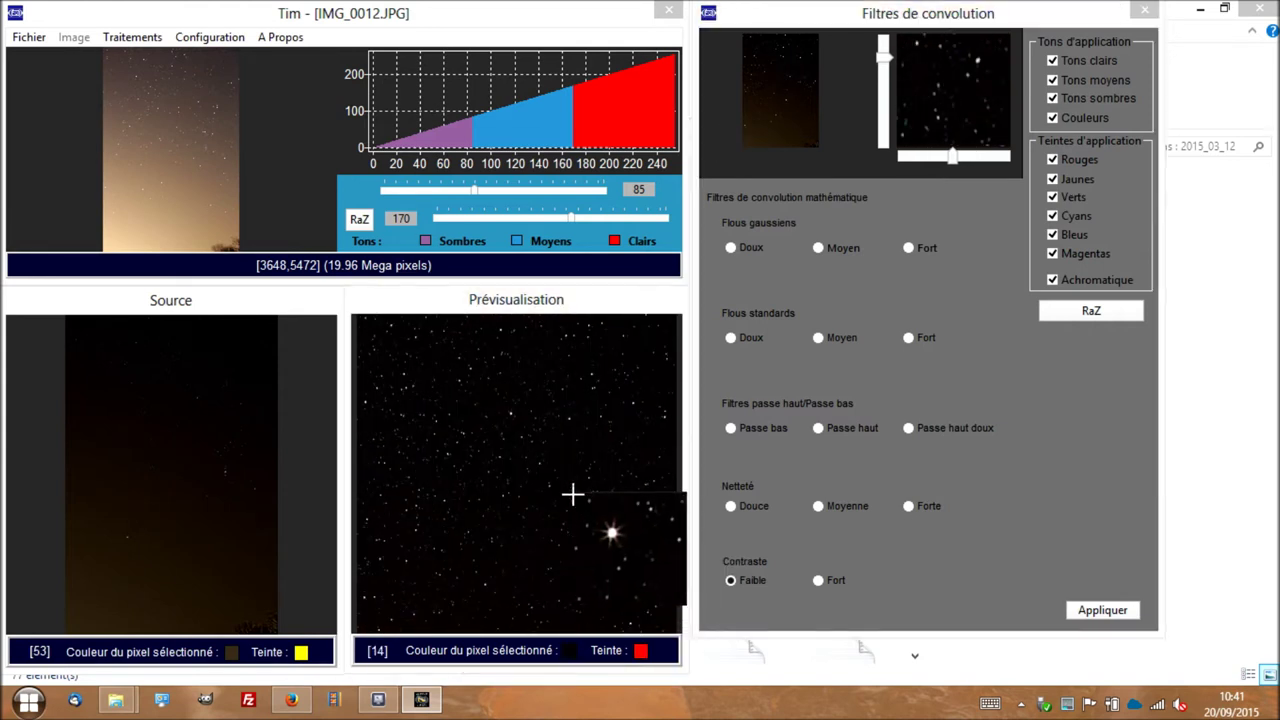
# Apply the Faible contrast filter to the full image, inspect Orion and the lower bright star, and validate the result
pyautogui.click(1094, 611)
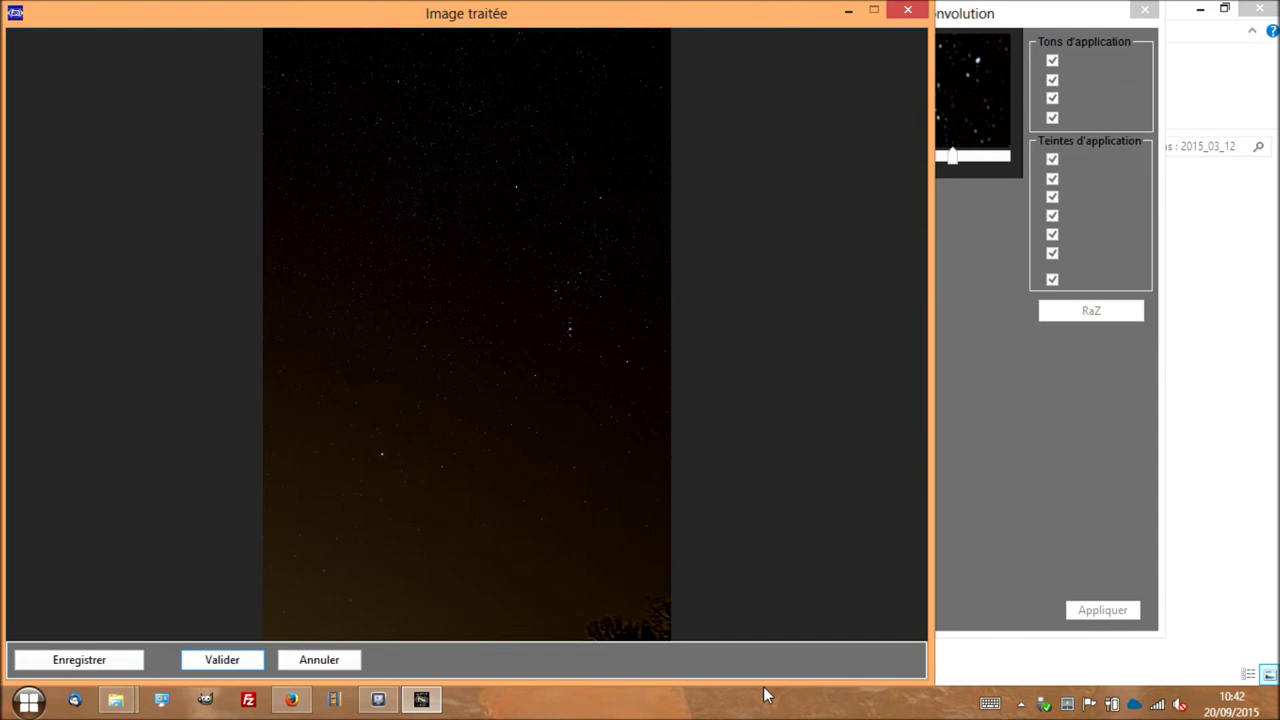
pyautogui.moveTo(562, 340); pyautogui.dragTo(389, 459)
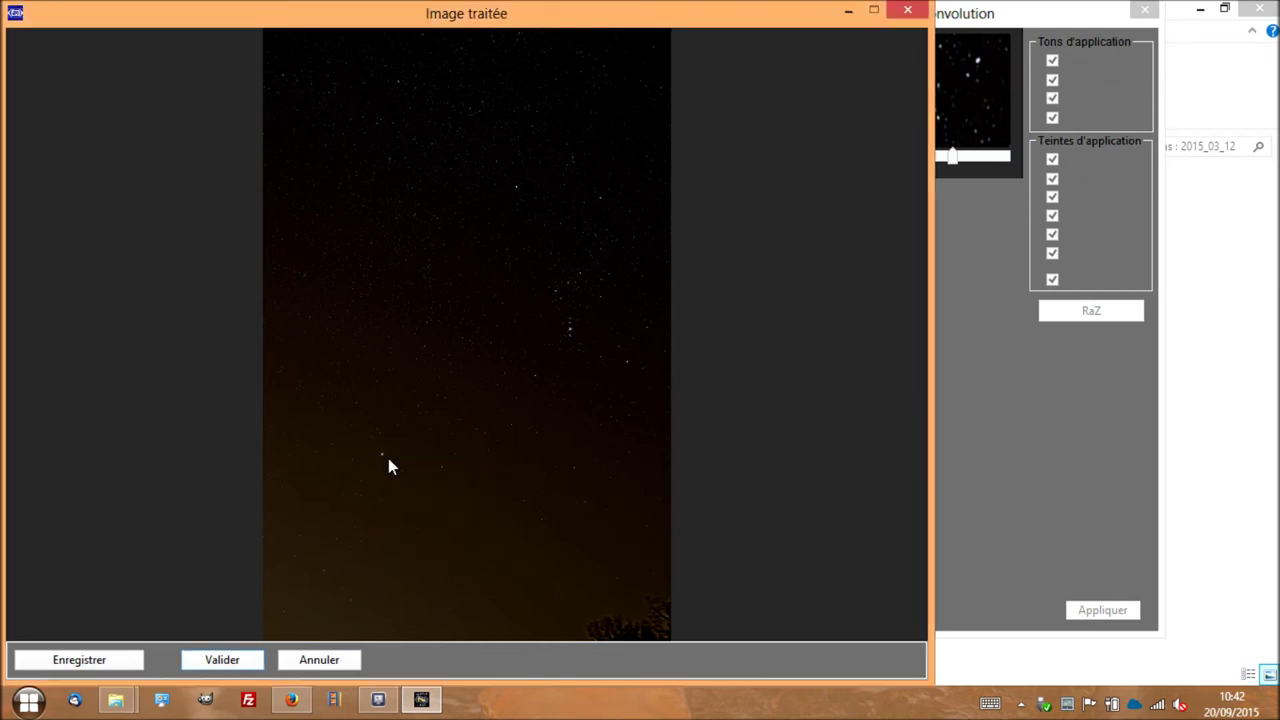
pyautogui.click(250, 664)
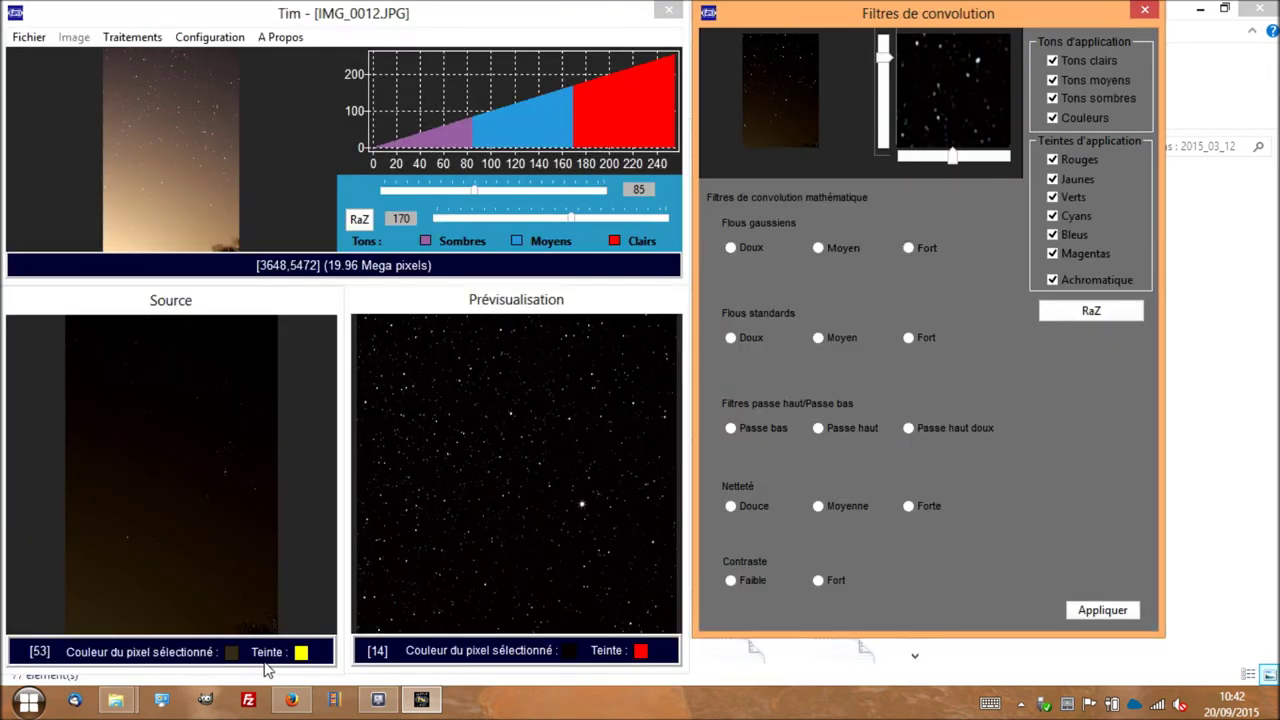
# Sample the glow at the bottom of the source image, open the luminance processing and set the gamma to 0.91
pyautogui.click(102, 595)
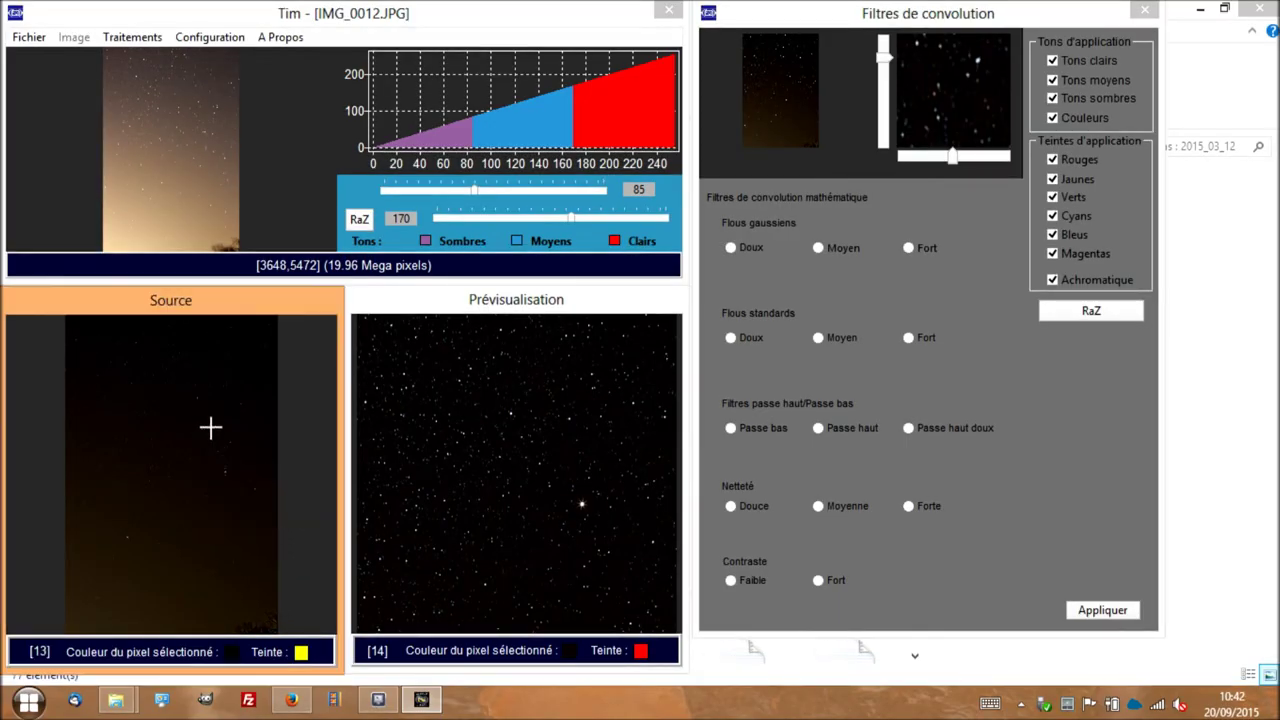
pyautogui.click(132, 37)
pyautogui.click(62, 59)
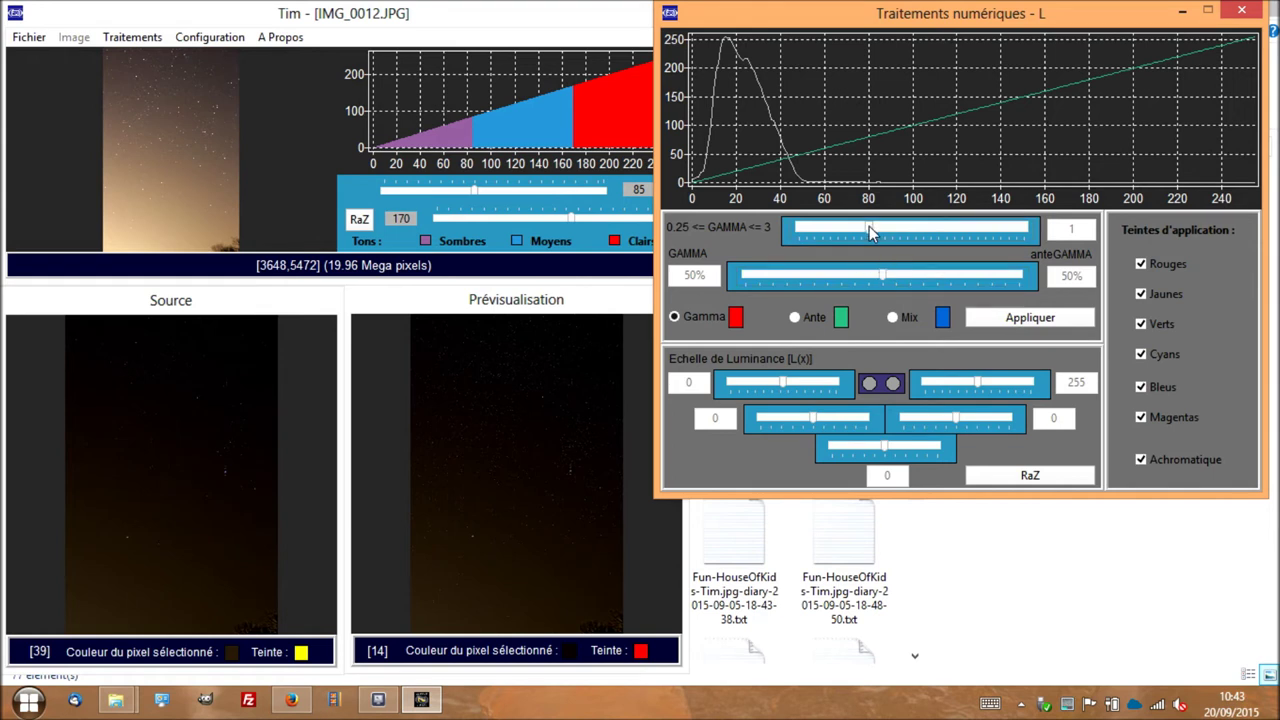
pyautogui.moveTo(869, 226); pyautogui.dragTo(861, 225)
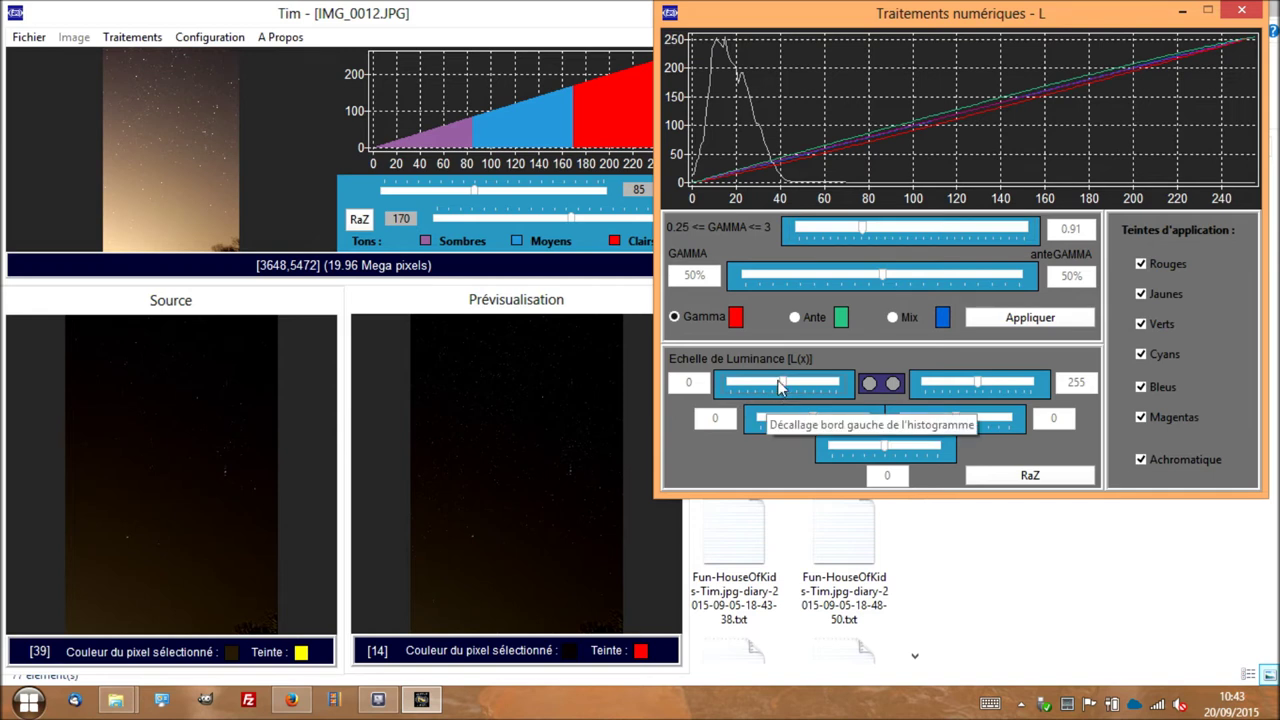
# Sample the glow in the preview and source, and set the tone limits to 28 for Sombres/Moyens and 78 for Moyens/Clairs
pyautogui.click(458, 592)
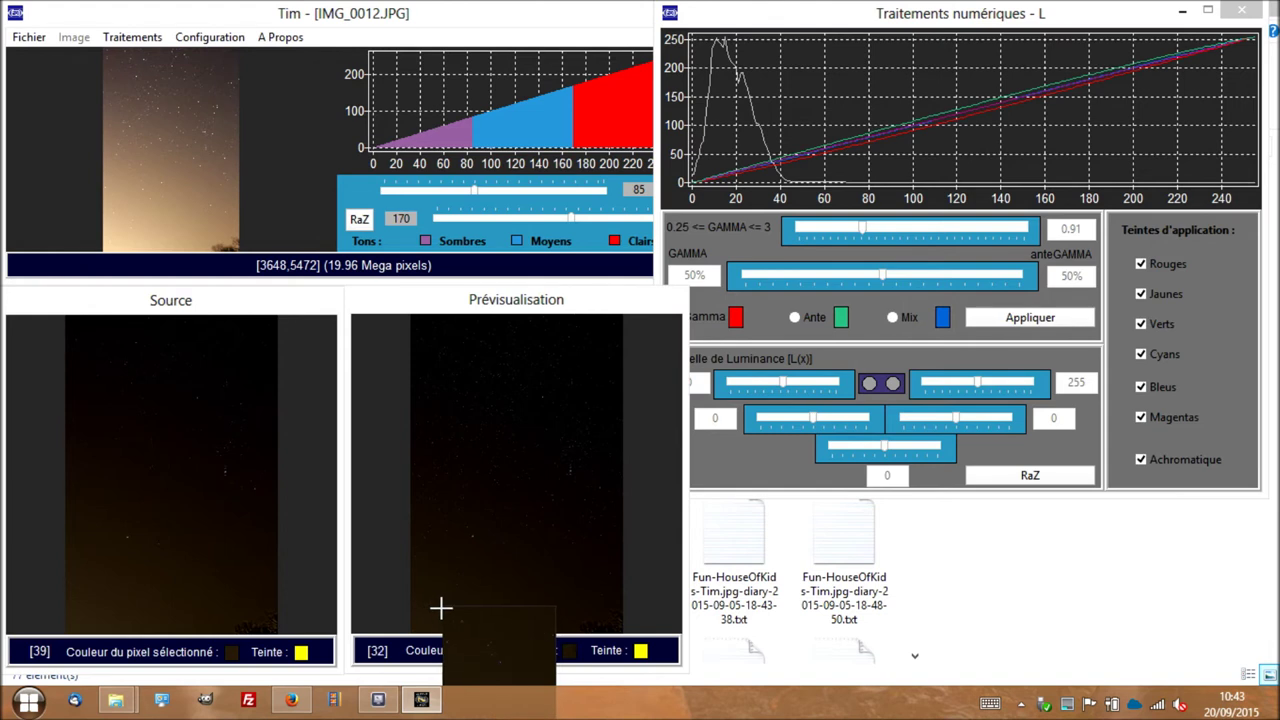
pyautogui.moveTo(471, 194); pyautogui.dragTo(408, 193)
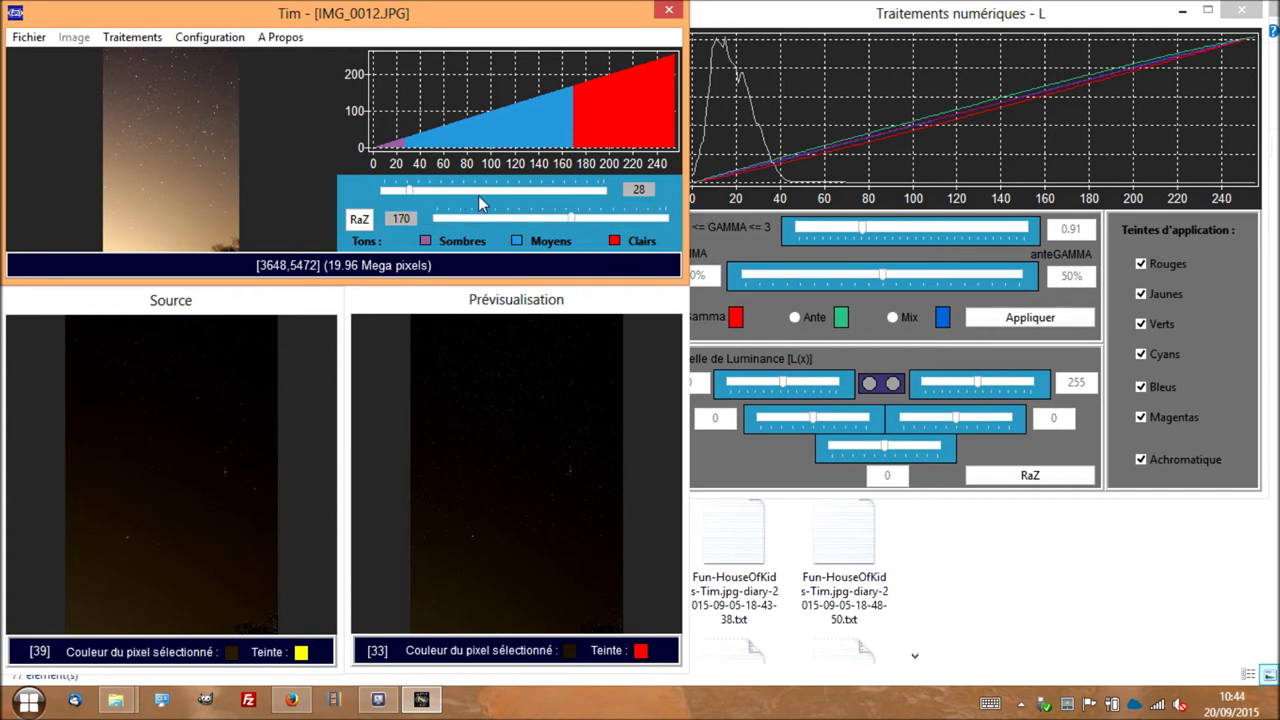
pyautogui.moveTo(573, 222); pyautogui.dragTo(462, 215)
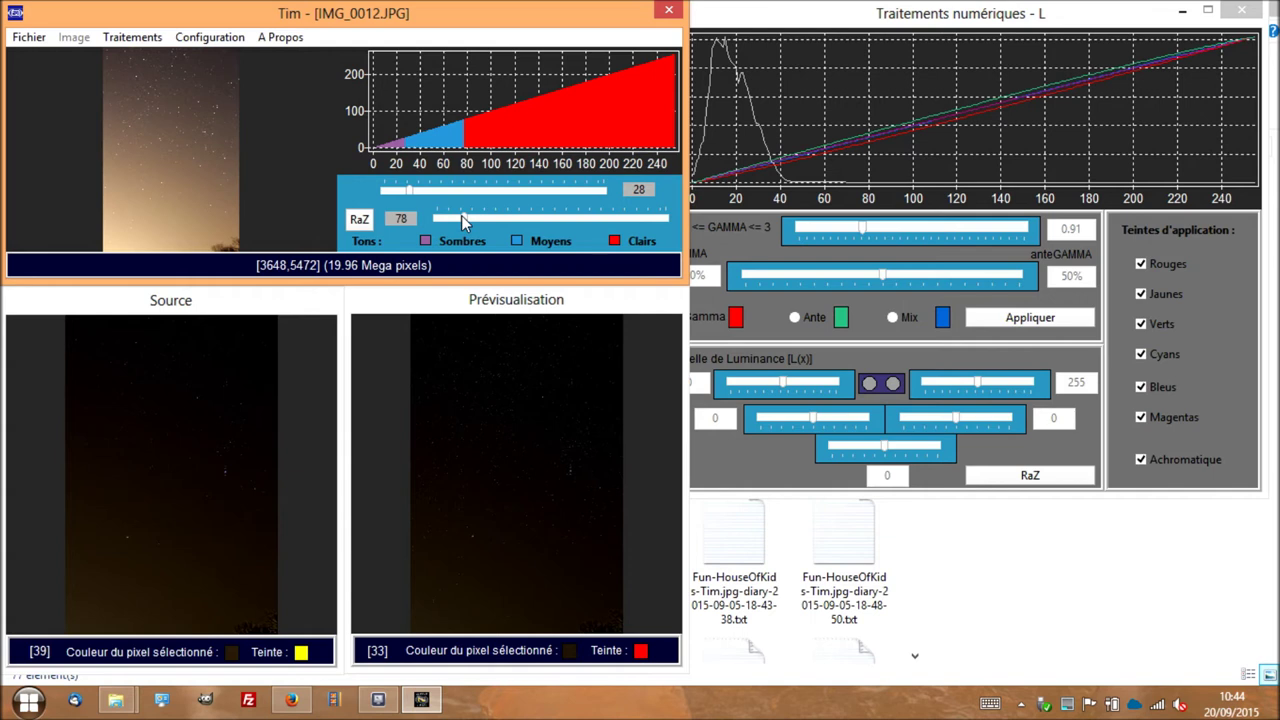
pyautogui.click(94, 603)
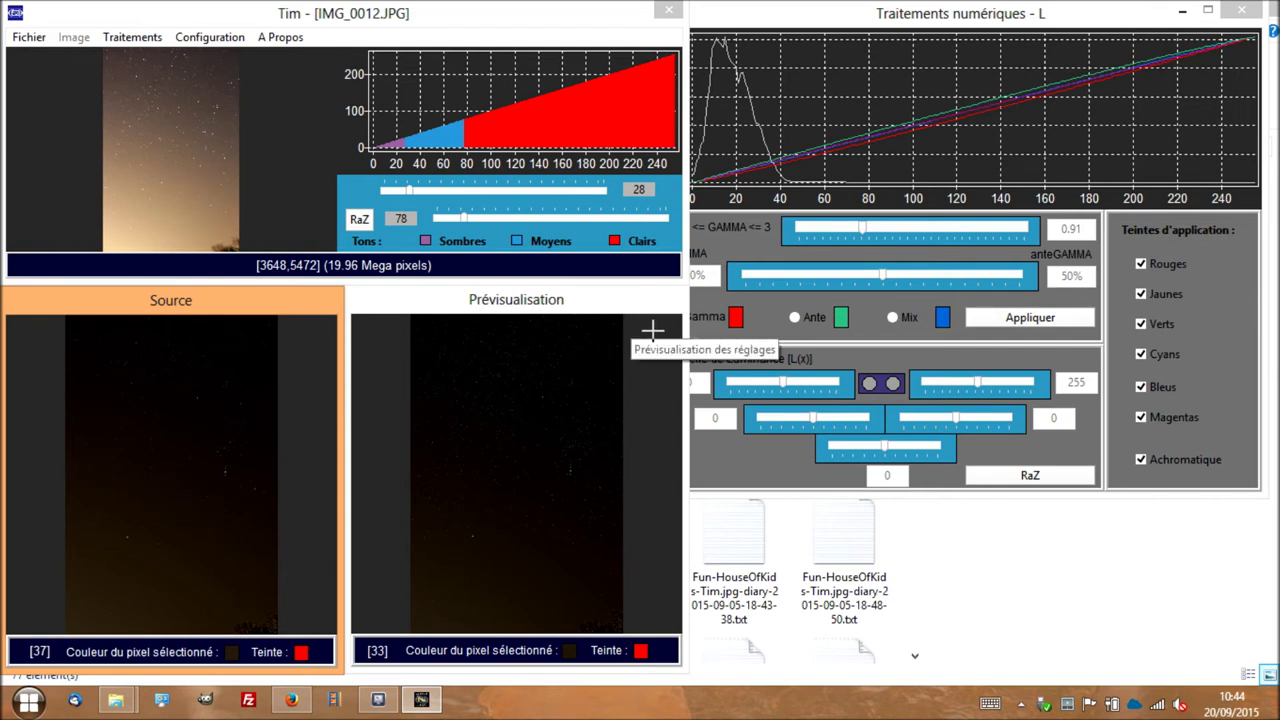
# Set the dark-side adjustment of the luminance scale to -40 and sample the preview's lower sky and the Orion nebula
pyautogui.click(700, 400)
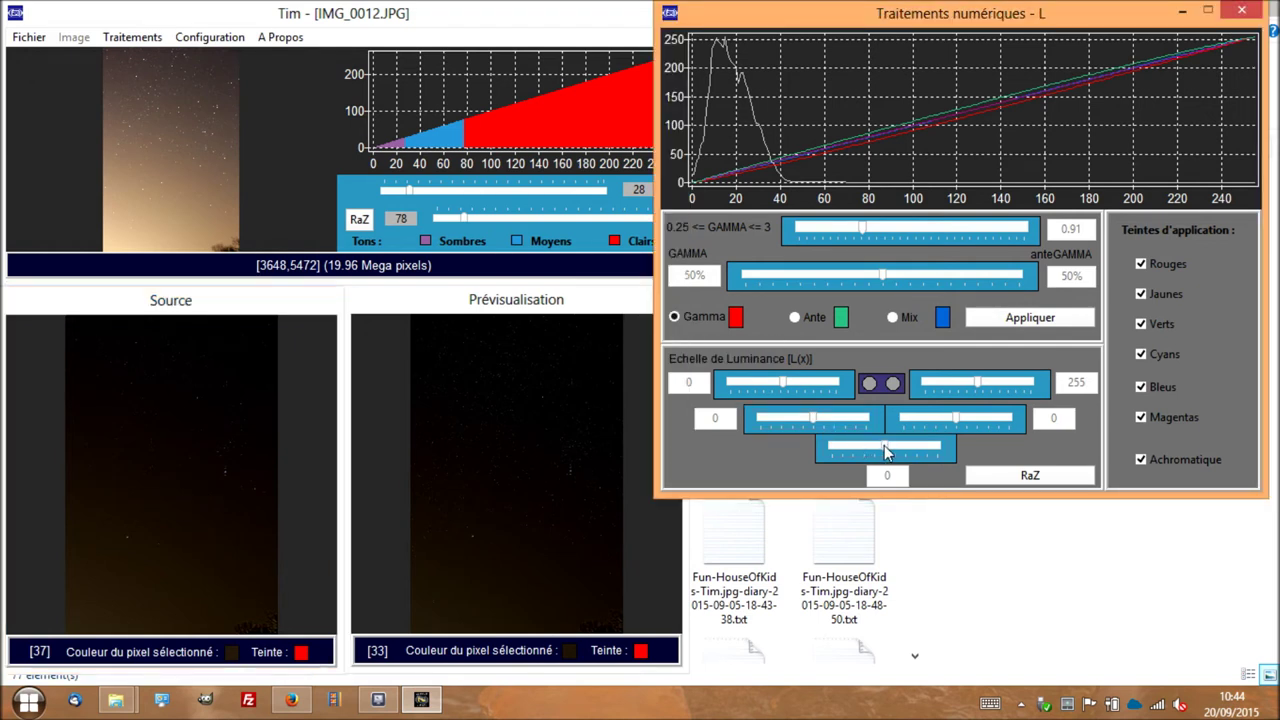
pyautogui.moveTo(816, 421); pyautogui.dragTo(811, 420)
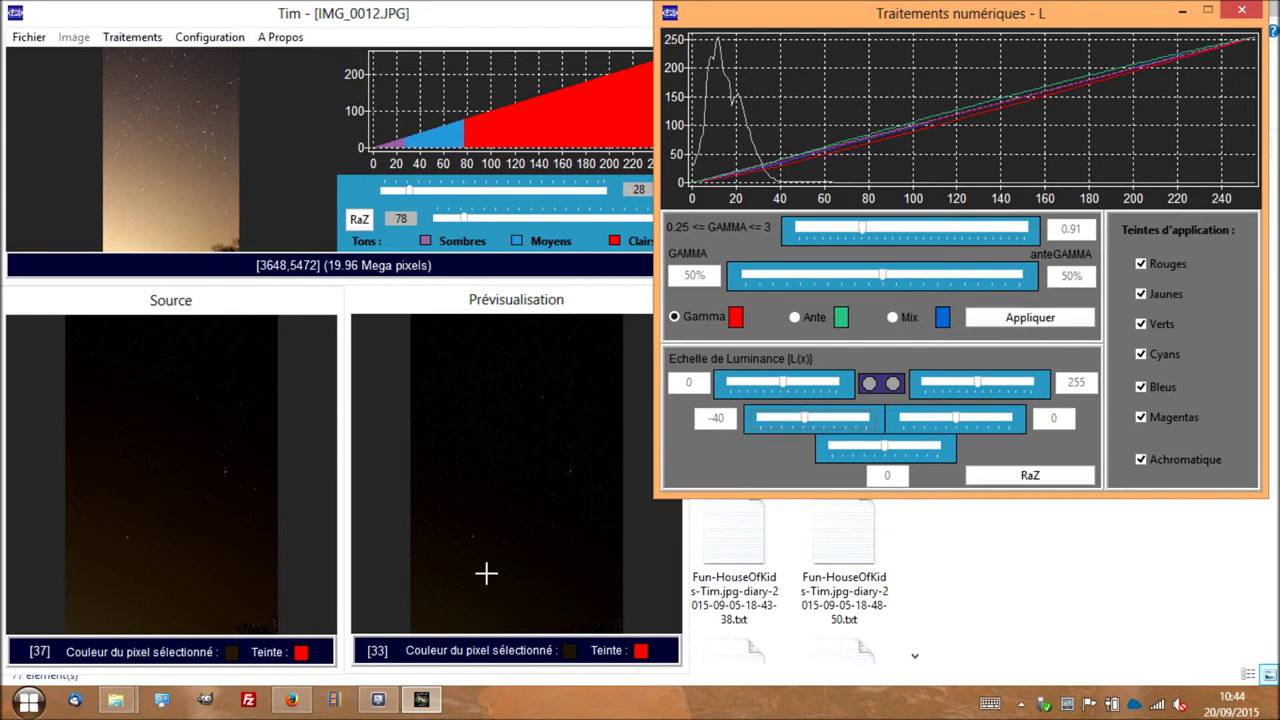
pyautogui.click(486, 571)
pyautogui.click(571, 466)
# Set the central adjustment of the luminance scale to 8 and apply the luminance settings to the full image
pyautogui.click(765, 421)
pyautogui.moveTo(886, 450); pyautogui.dragTo(886, 451)
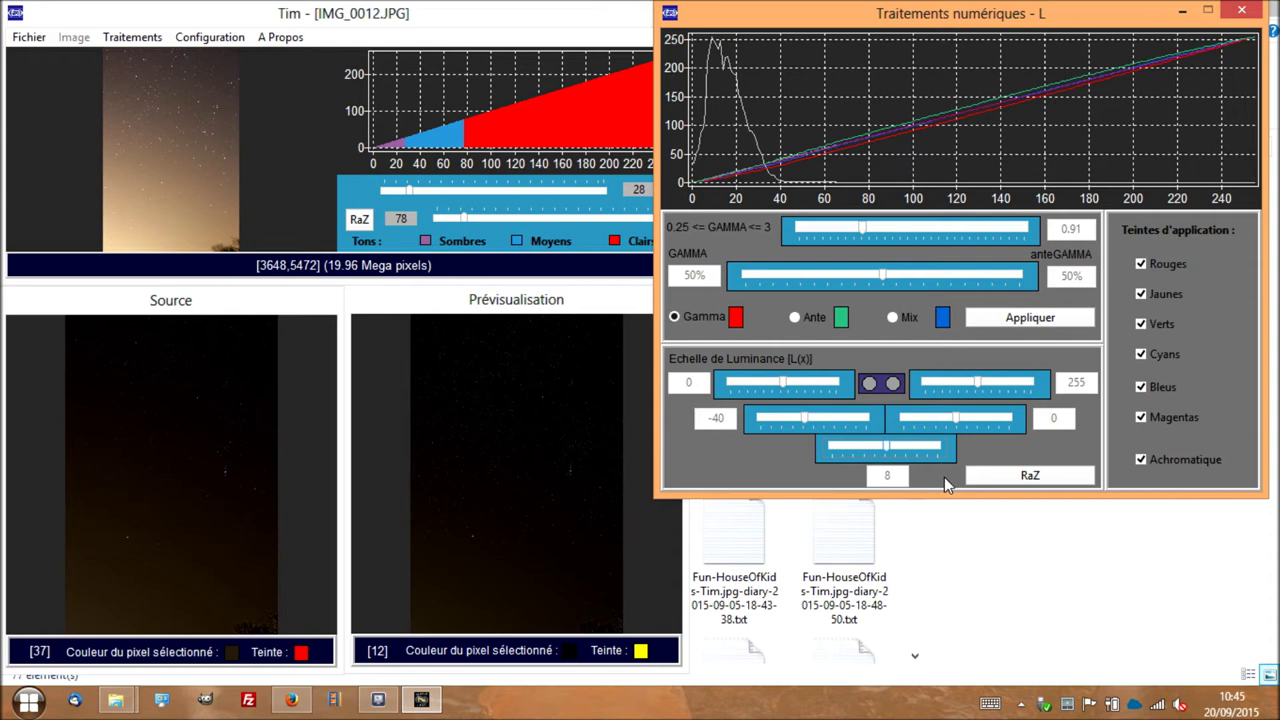
pyautogui.click(1049, 316)
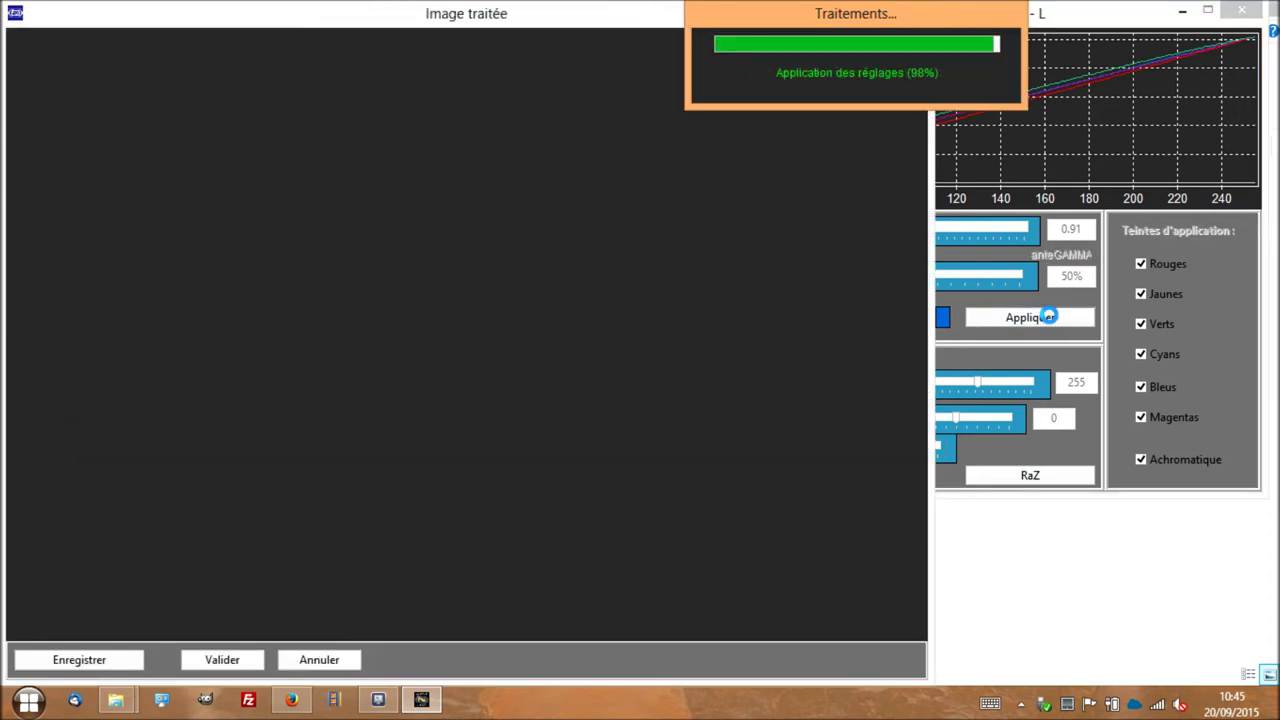